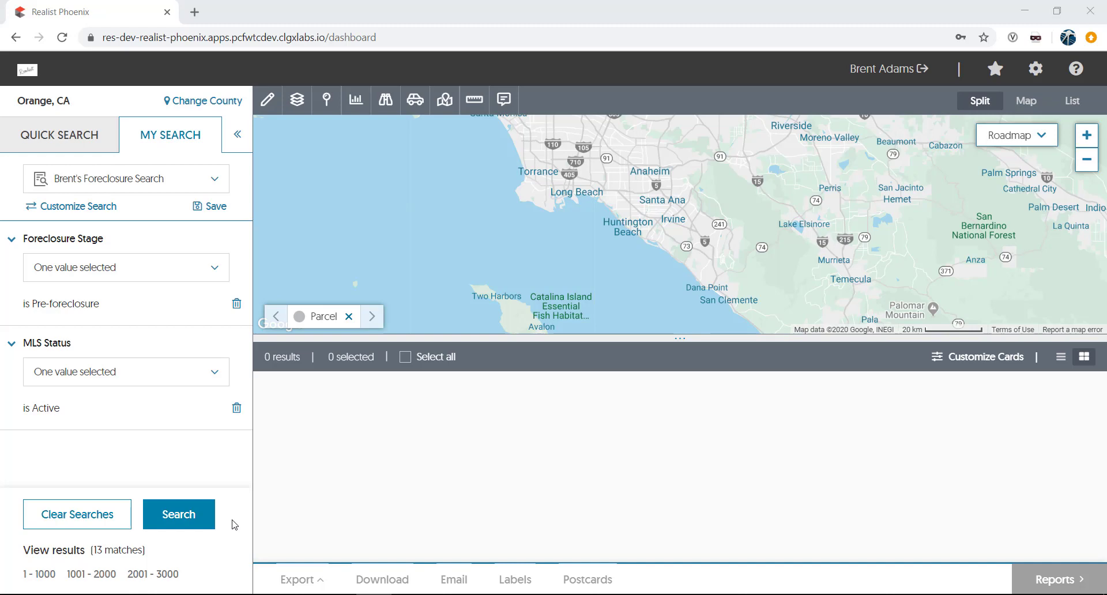
click(204, 523)
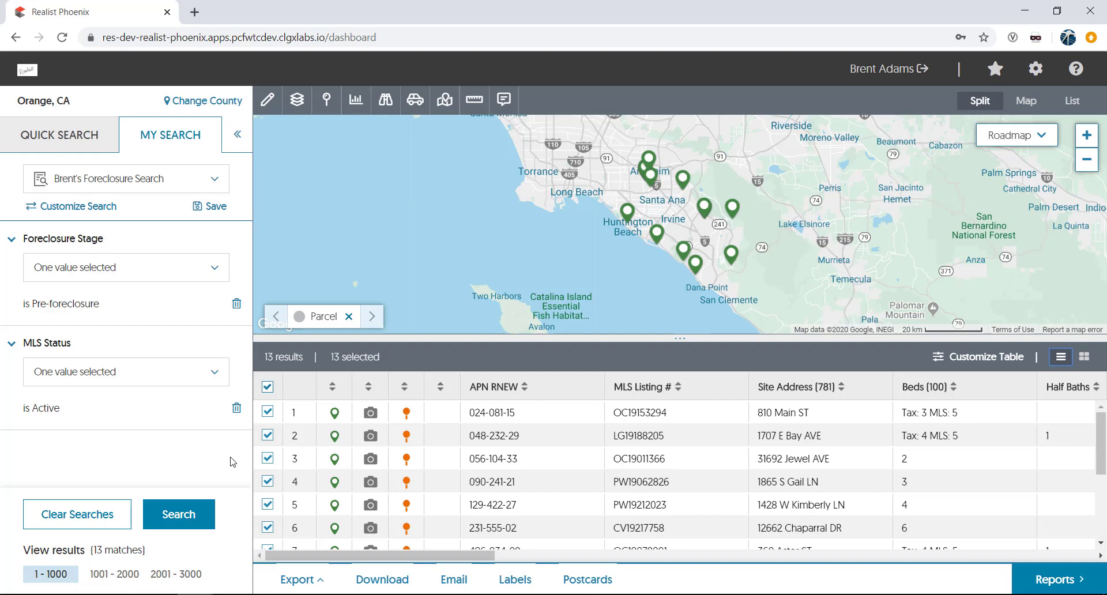
click(452, 487)
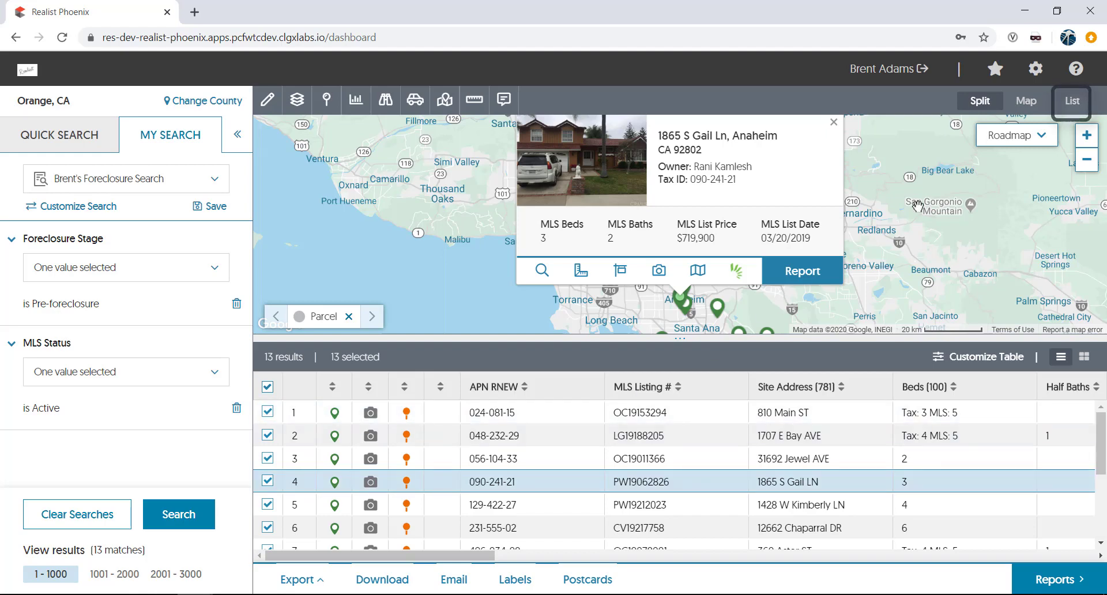
Step: Show the 13 results as a full-width list with the search filters hidden, ending in card view
click(1080, 104)
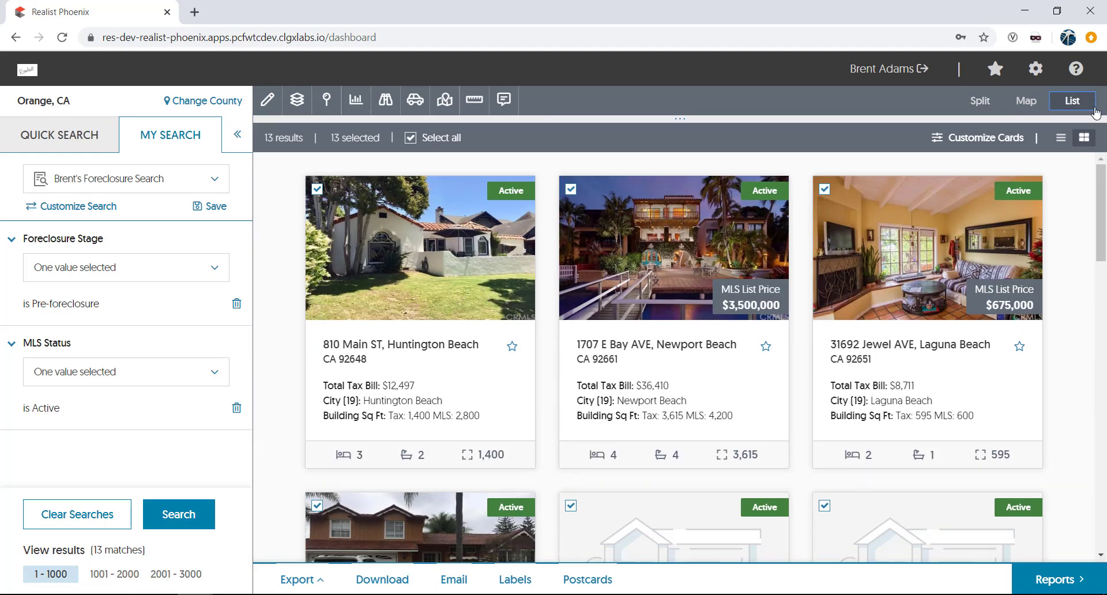
click(237, 136)
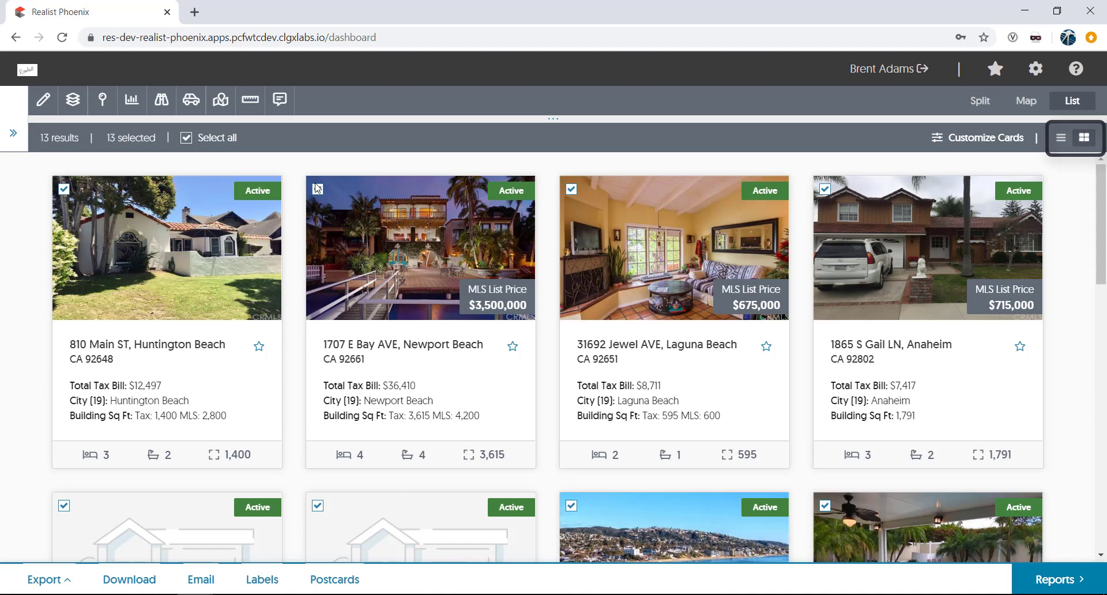
click(1061, 138)
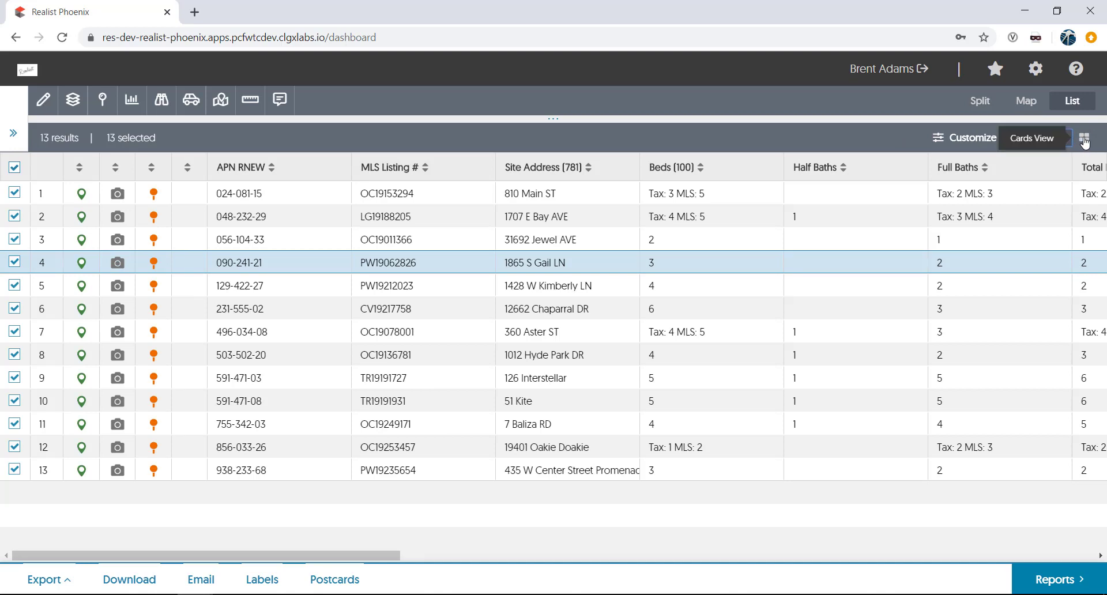
click(1084, 140)
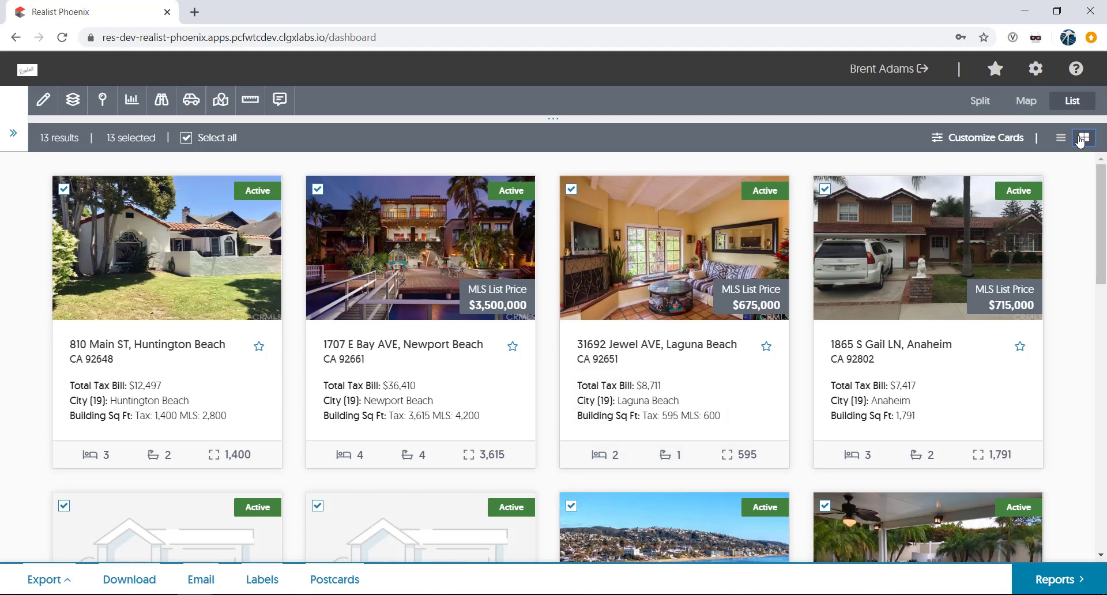
Step: Replace Building Sq Ft and City (19) on the cards with Owner Name and Owner Occupied
click(980, 137)
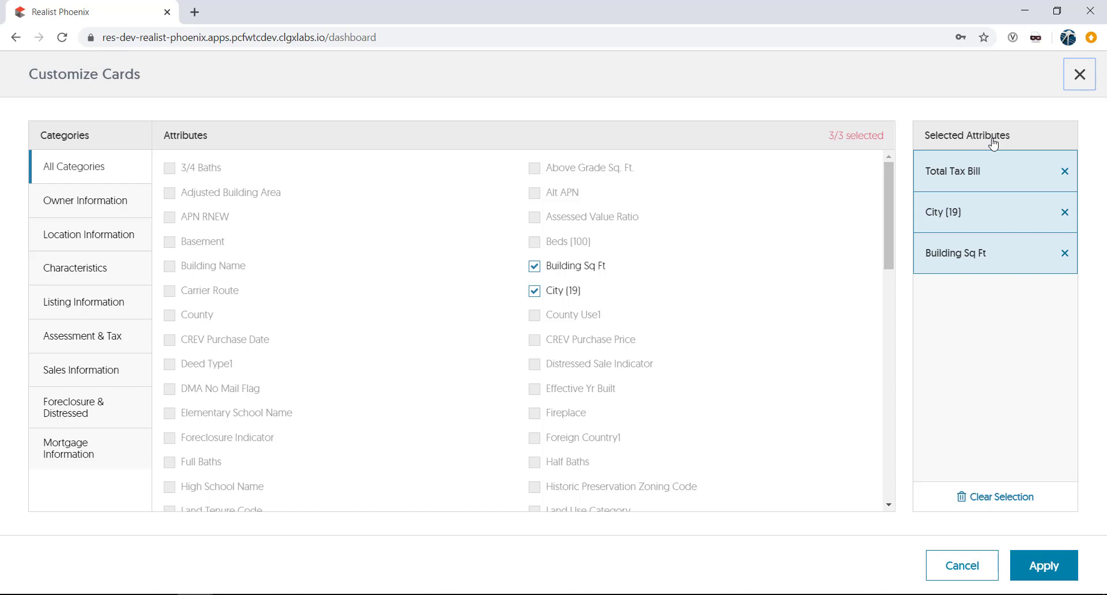
click(1066, 254)
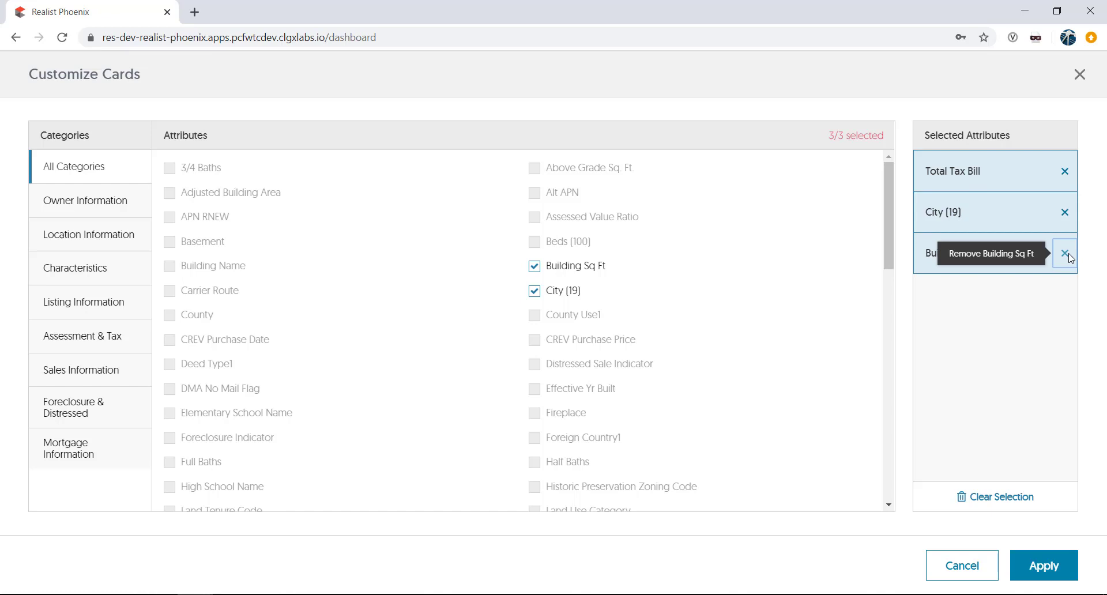
click(1065, 214)
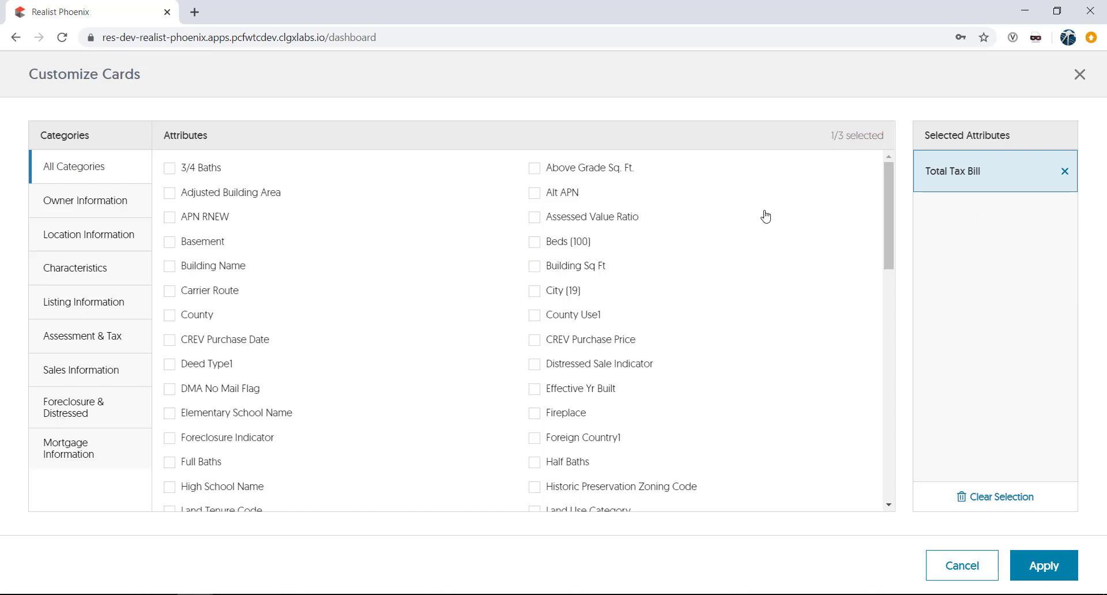
click(118, 211)
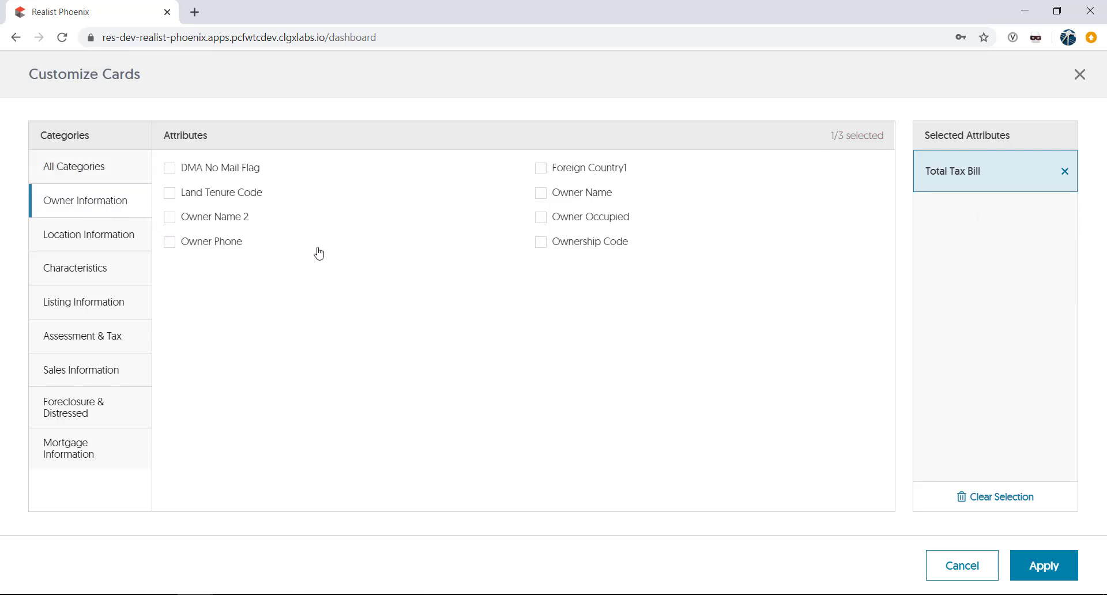
click(542, 194)
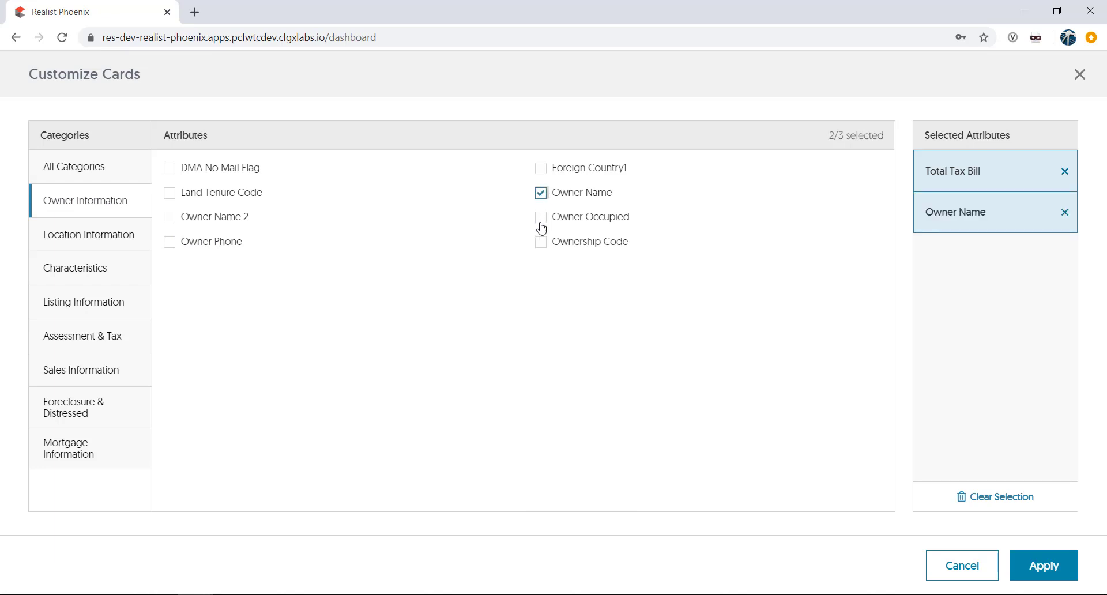
click(542, 219)
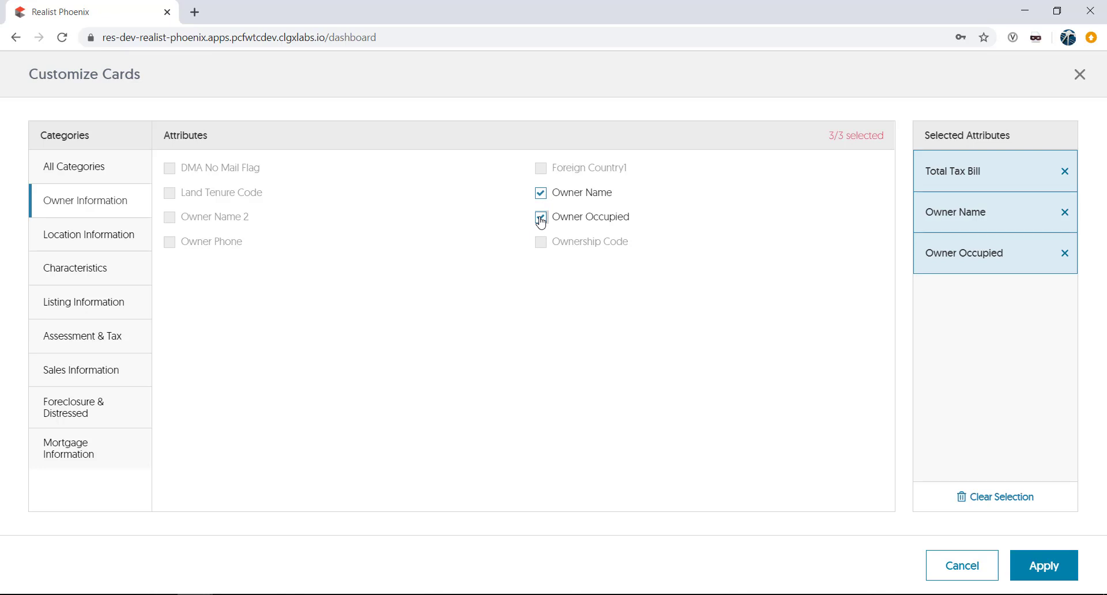
click(1044, 566)
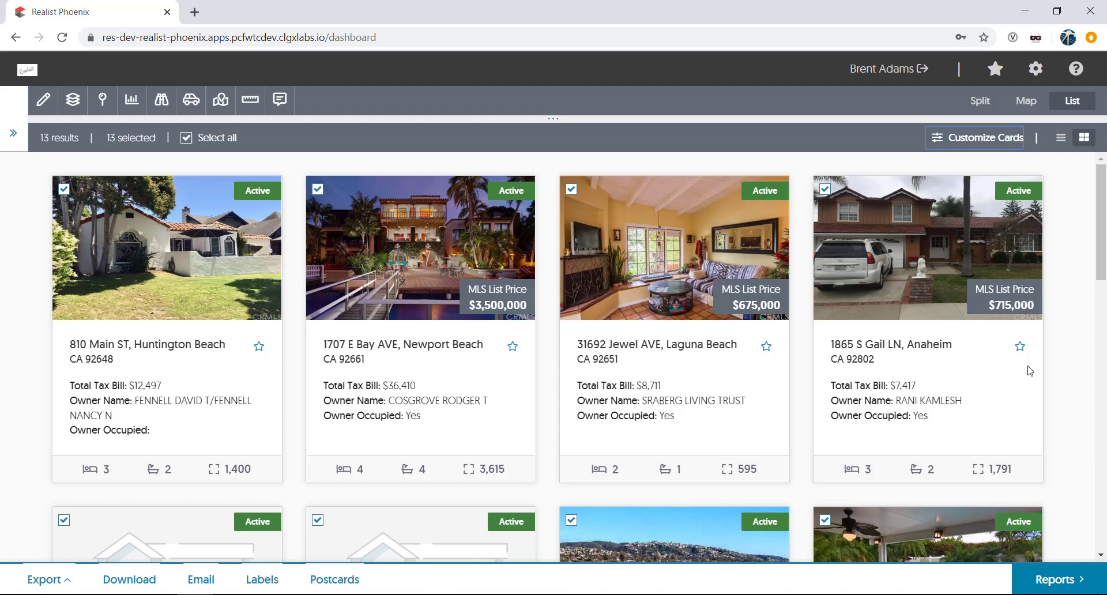
click(1020, 346)
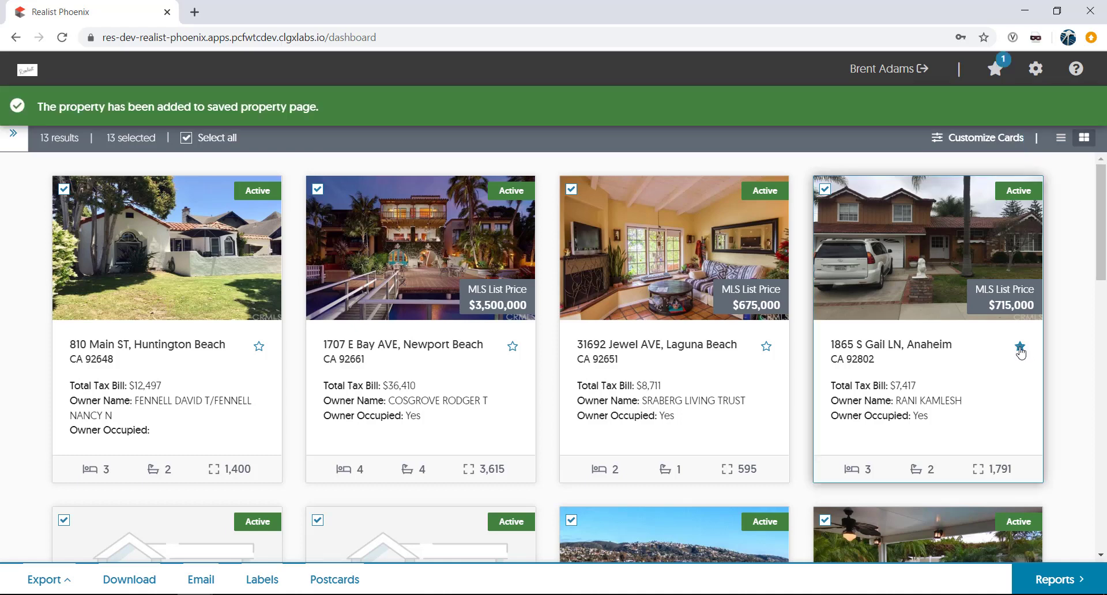
click(767, 347)
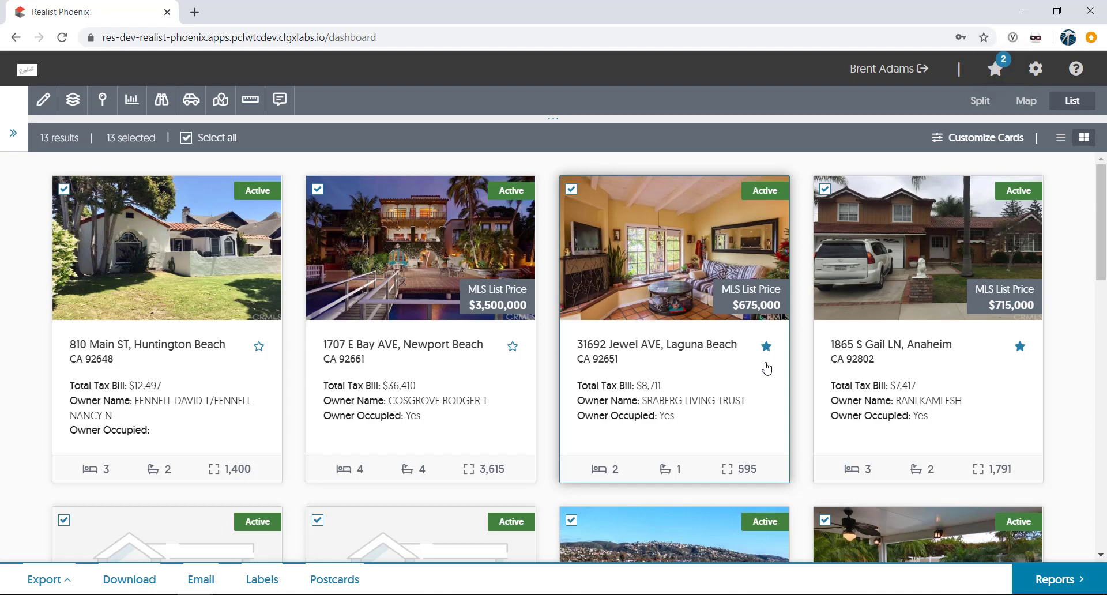
click(996, 70)
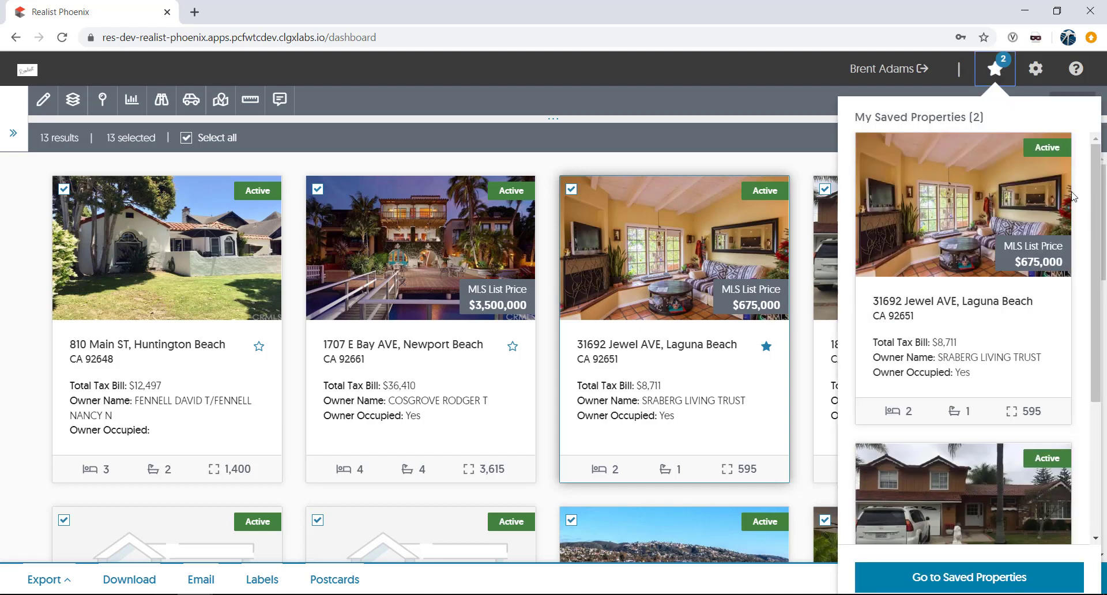
scroll(1075, 206, down, 3)
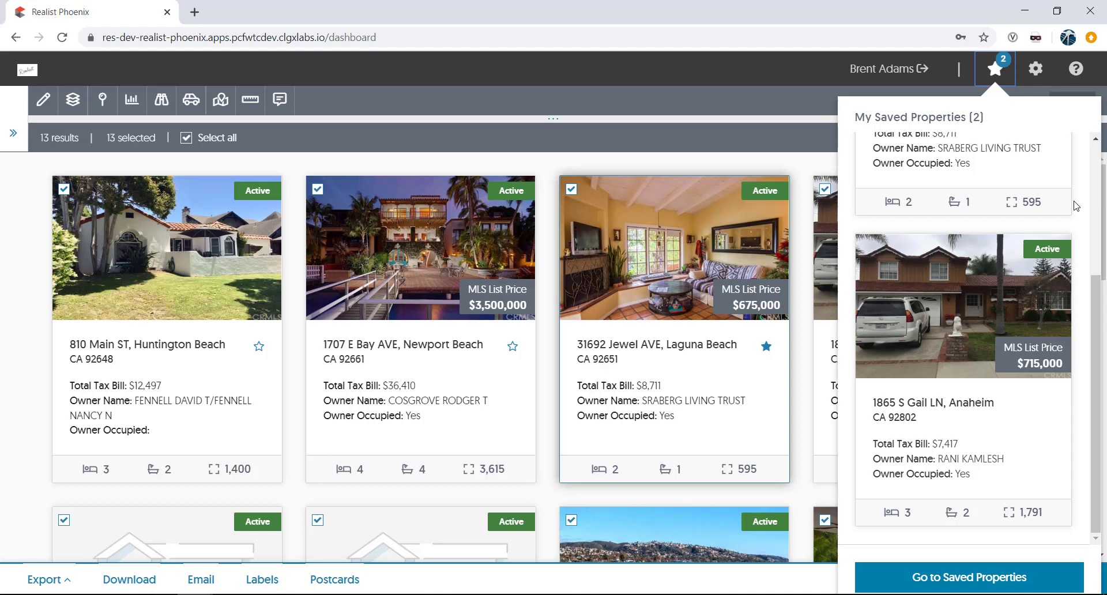
click(994, 576)
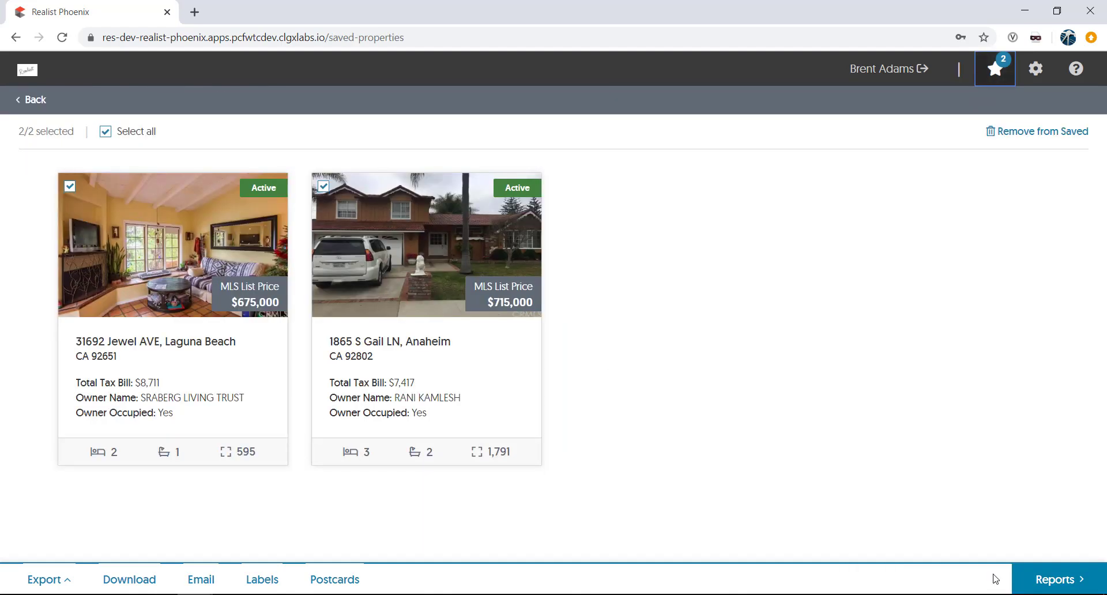
click(30, 104)
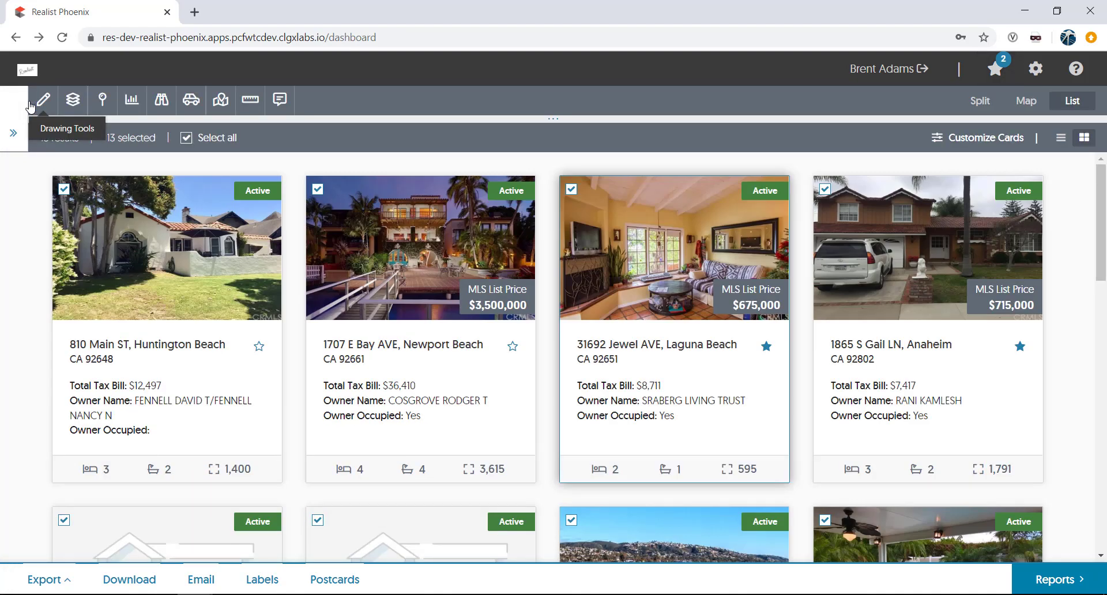
Step: Run a Quick Search with owner name 'smith', returning 3719 matches
click(13, 133)
click(62, 138)
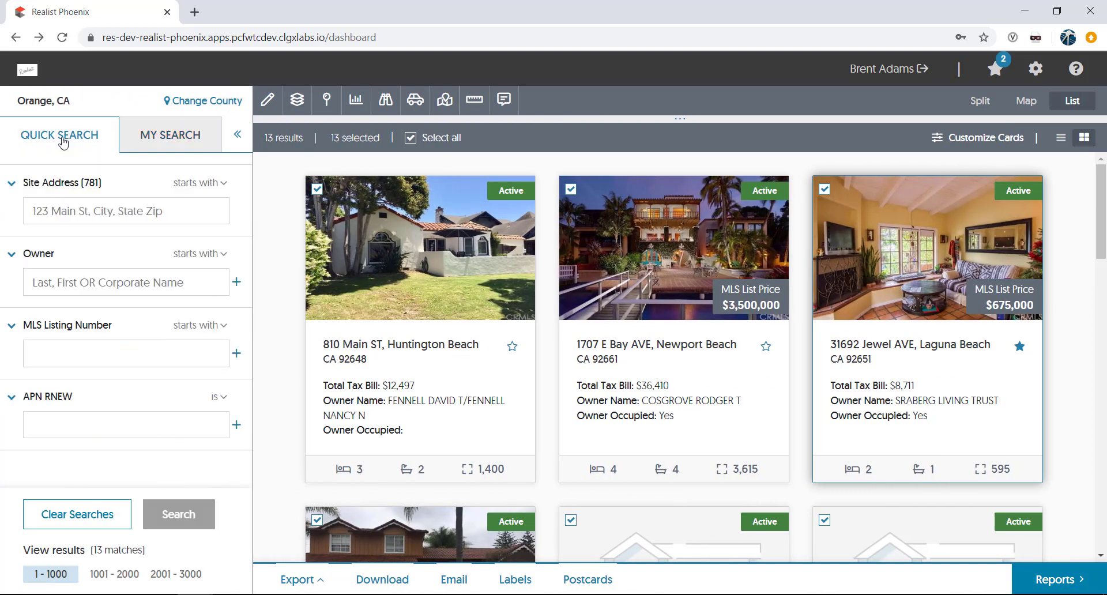
click(90, 282)
text(smith)
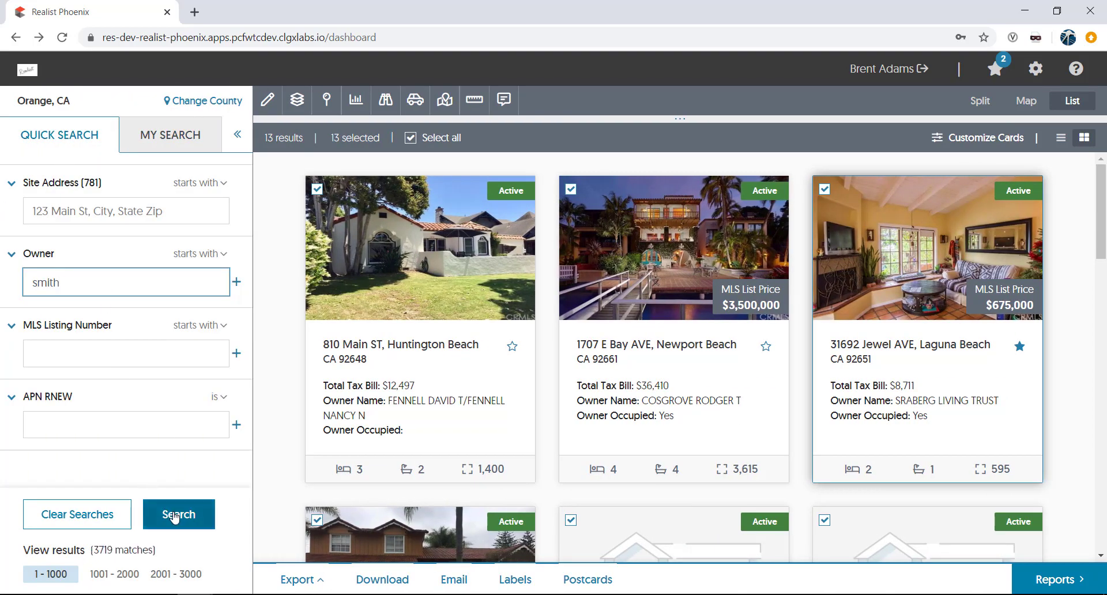
click(178, 514)
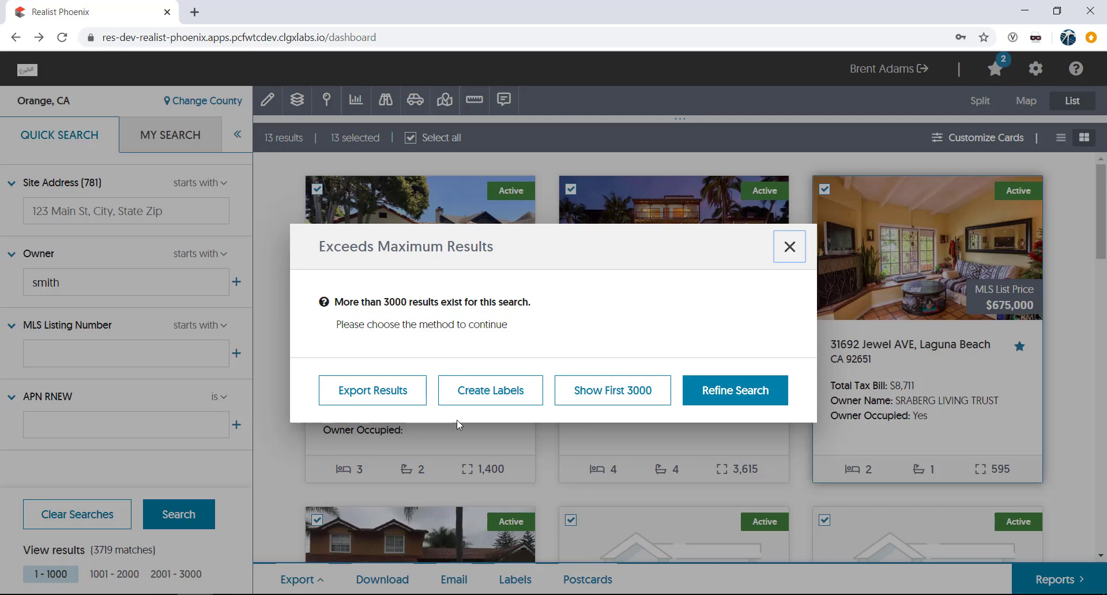
Step: Load the first 3000 results, page through them, then reposition and resize the MLS Listing # column
click(578, 399)
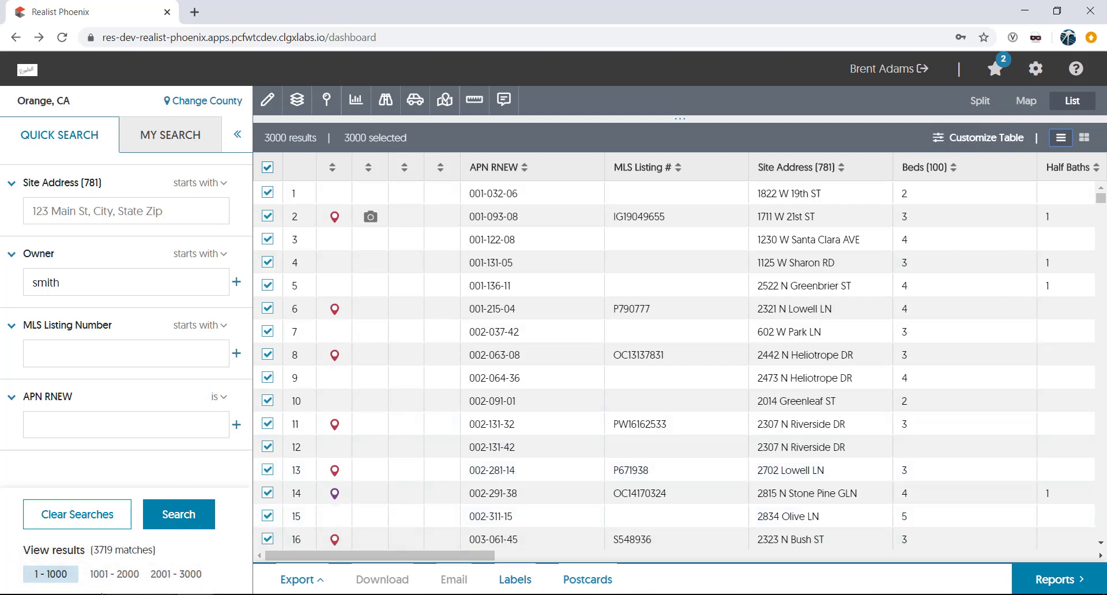
click(103, 577)
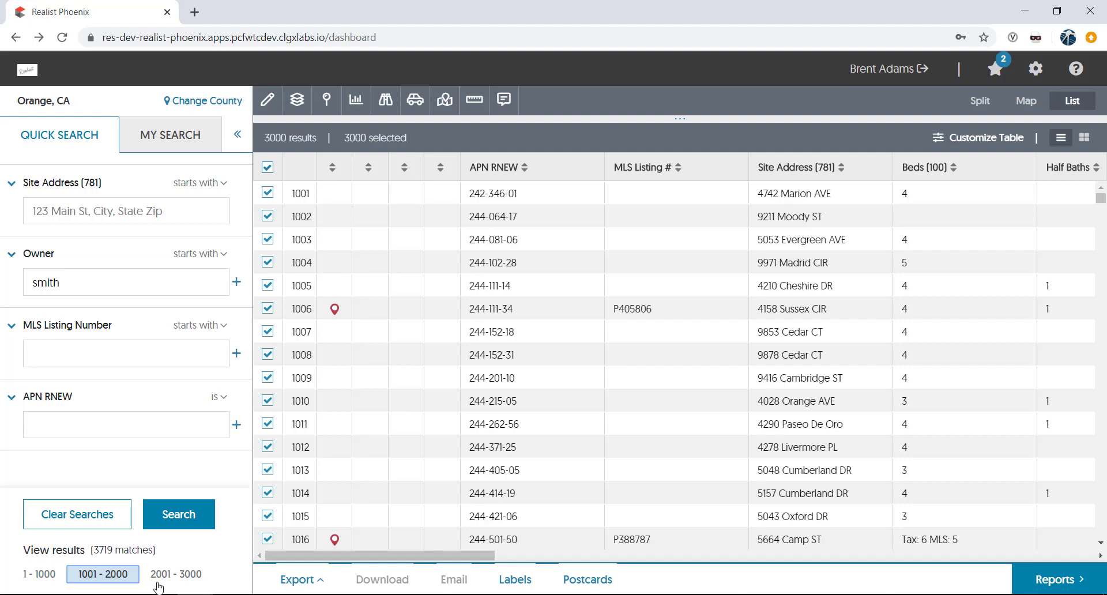
click(182, 577)
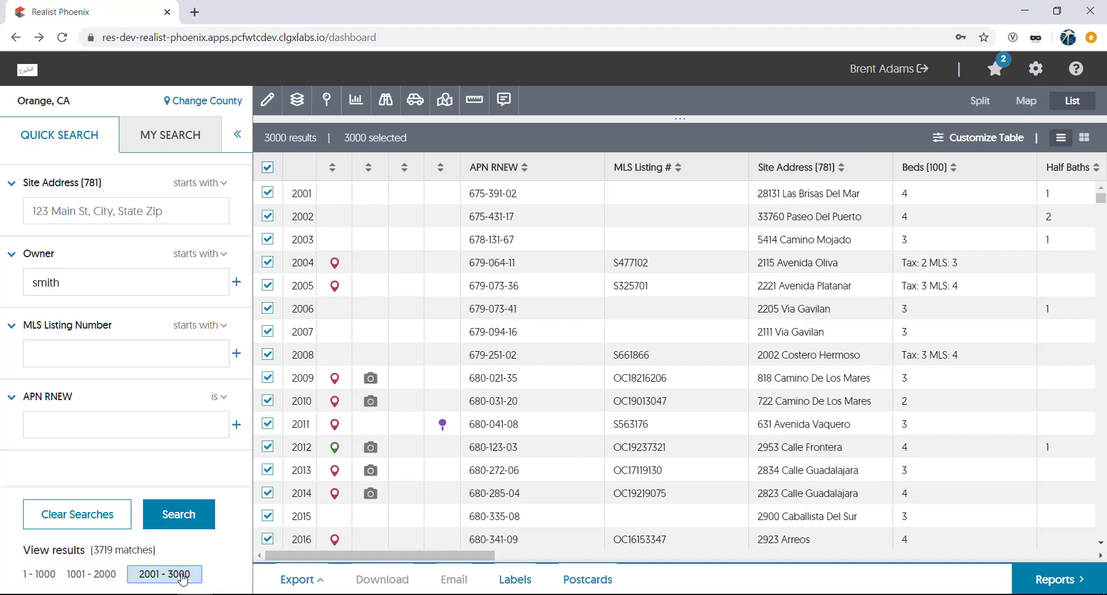
click(41, 575)
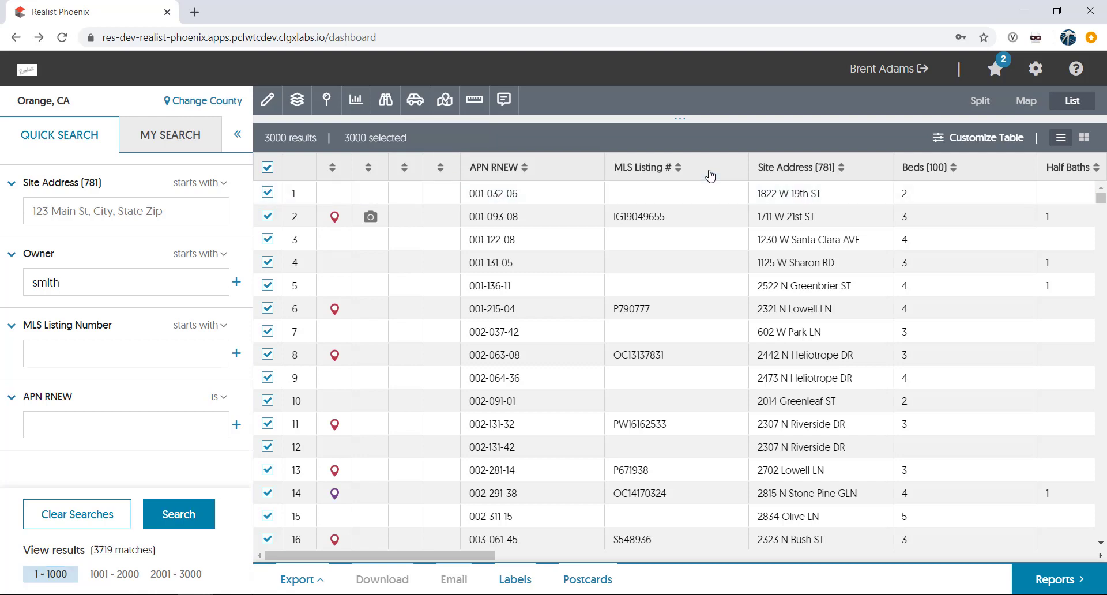
drag(709, 172, 487, 170)
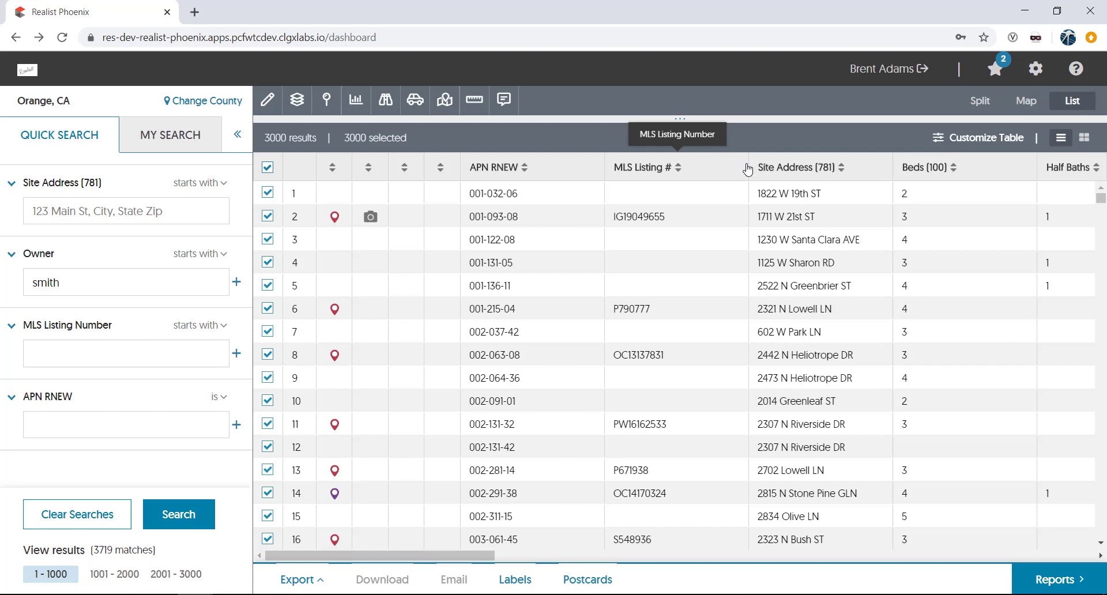
drag(748, 168, 697, 169)
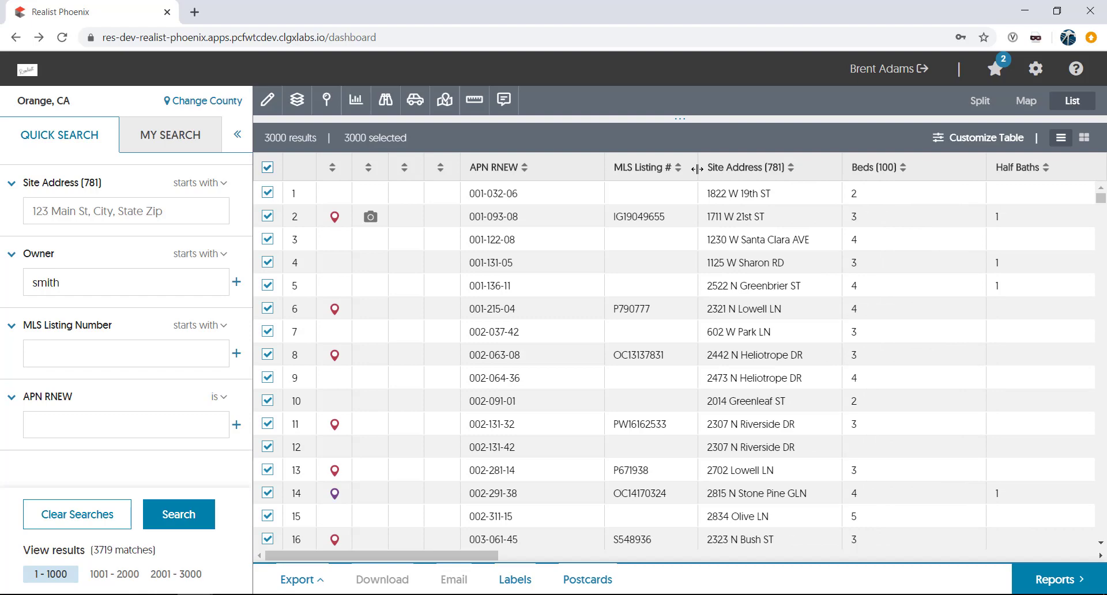
Step: Add County Use1 and Carrier Route columns, drop Beds (100), and move Half Baths before APN RNEW
click(999, 141)
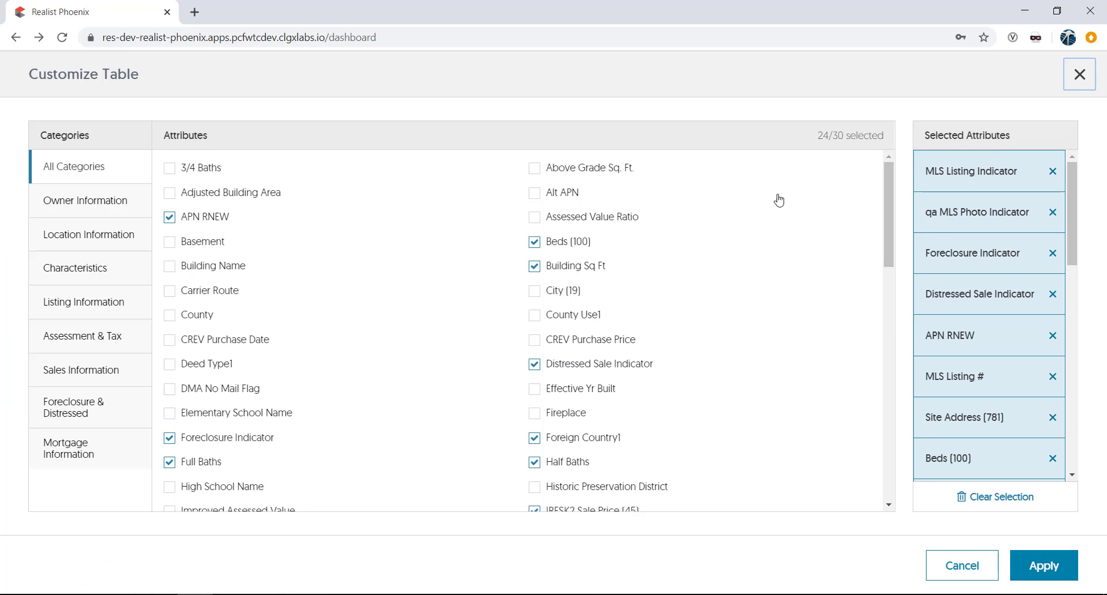
click(535, 316)
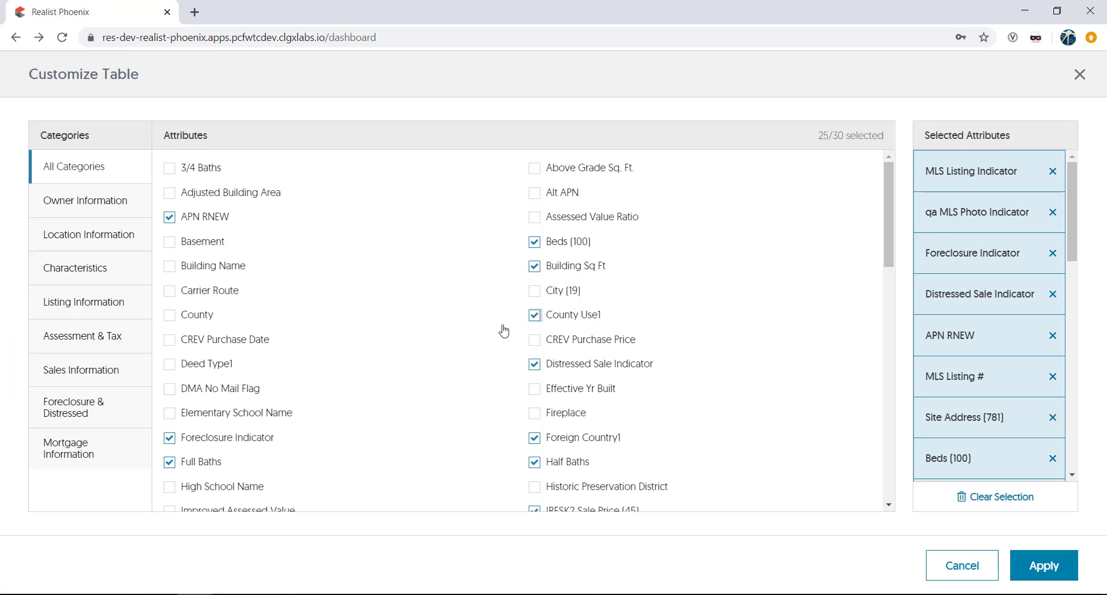
click(170, 294)
click(1052, 462)
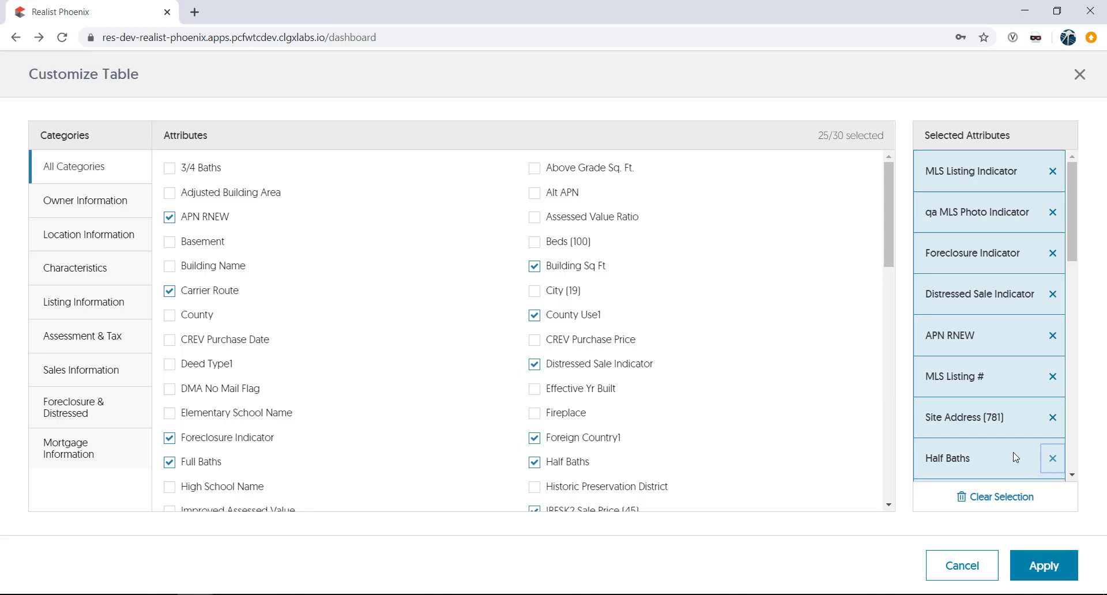
drag(1003, 461, 1001, 392)
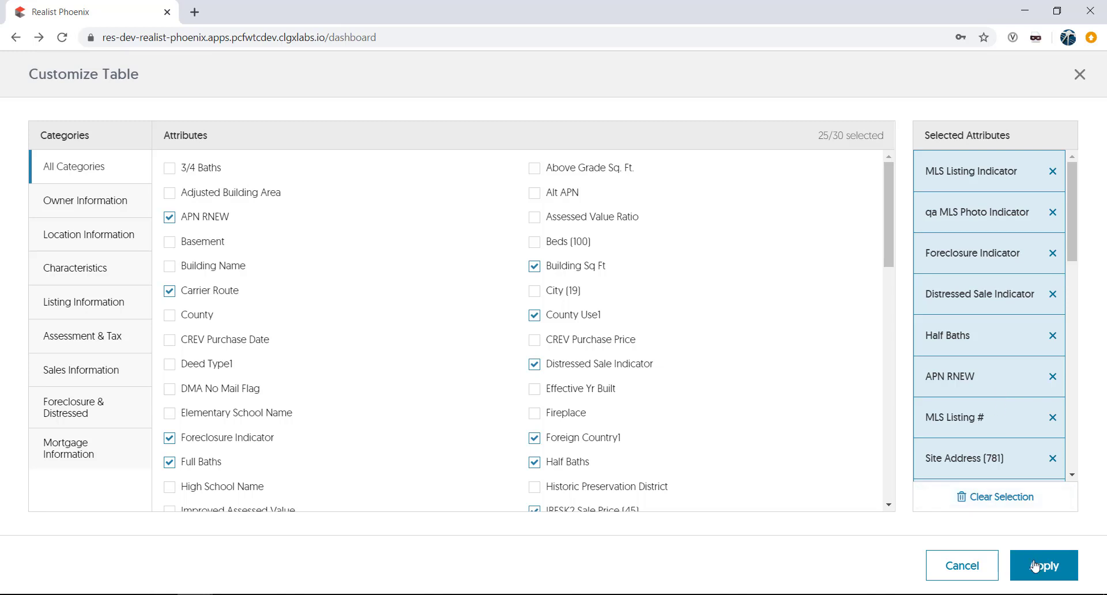
click(1044, 574)
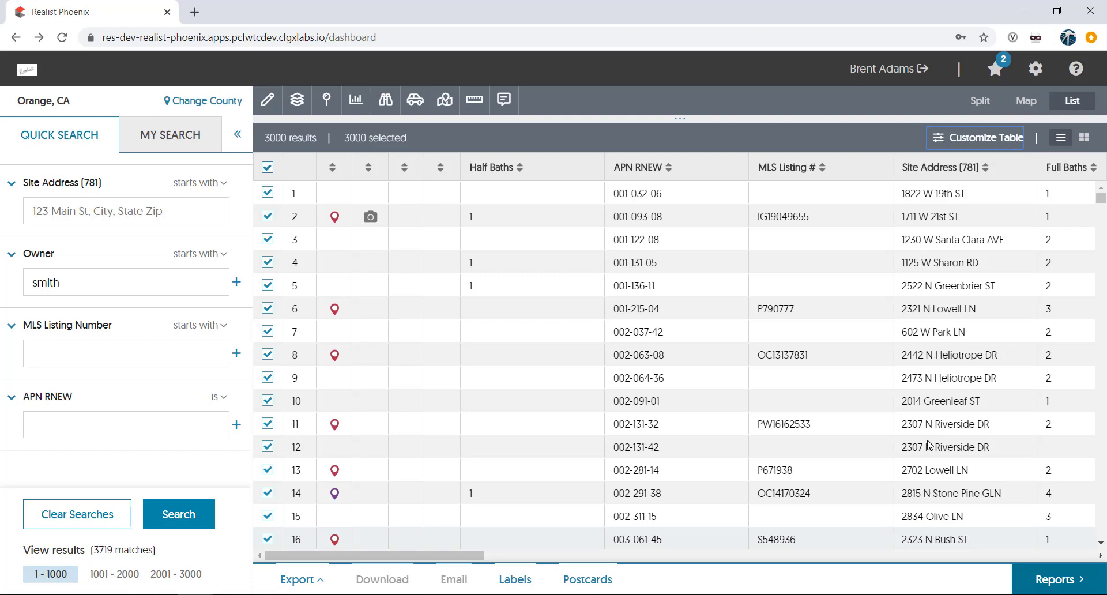
Step: Sort the results table by APN RNEW in ascending order
click(669, 167)
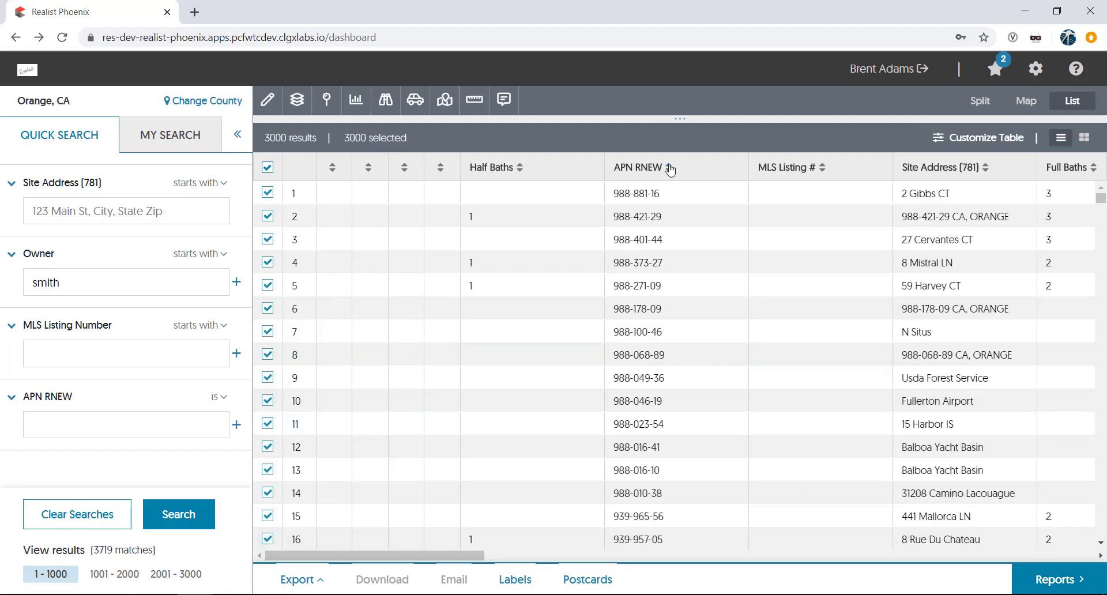
click(669, 167)
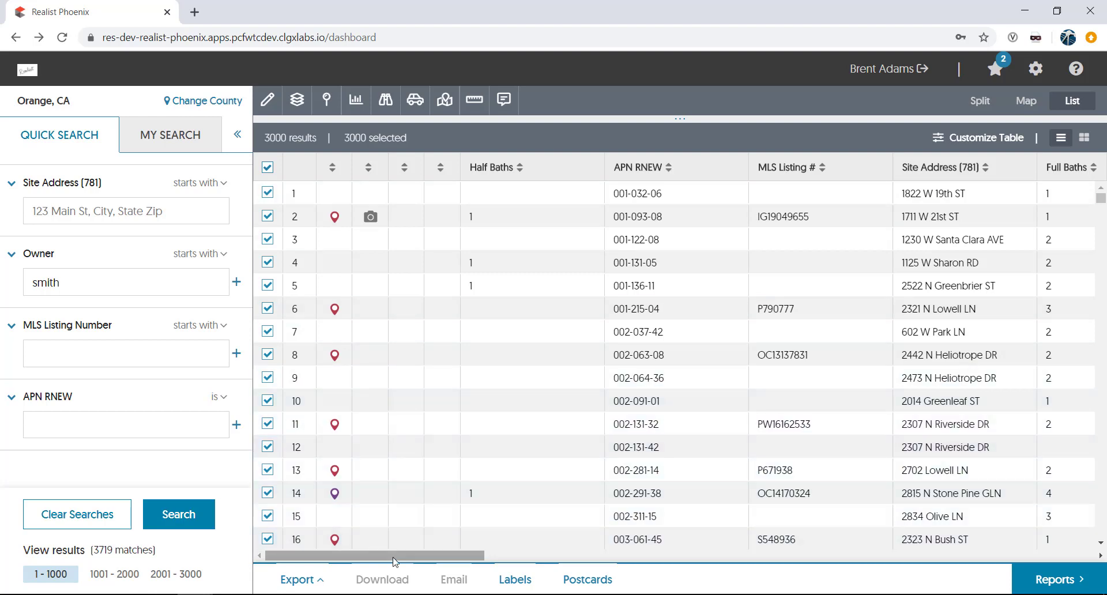
drag(392, 559, 365, 560)
click(300, 579)
click(321, 519)
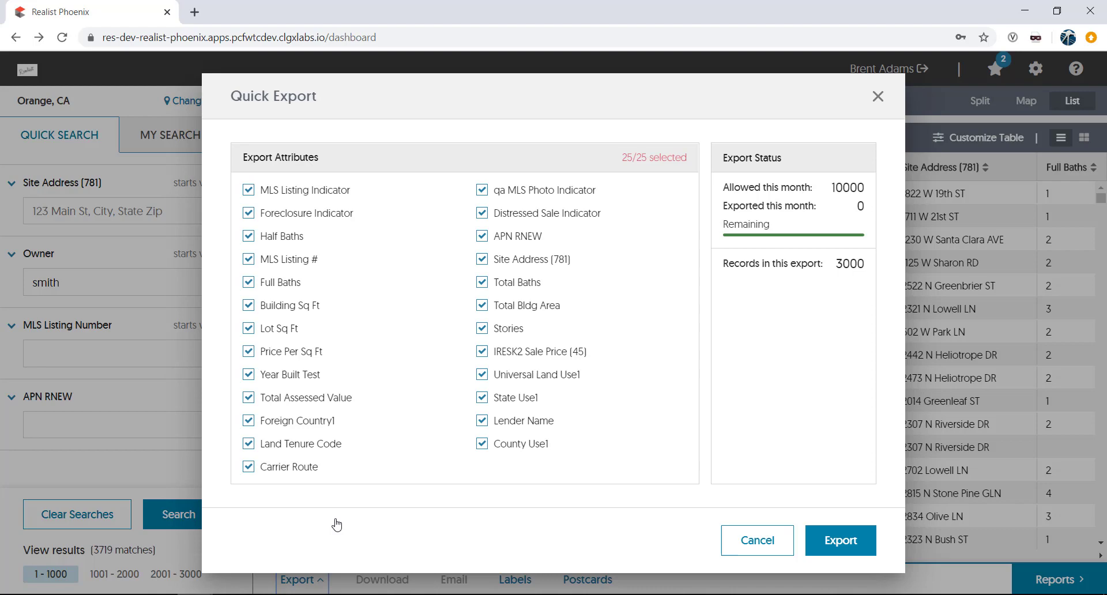
click(761, 537)
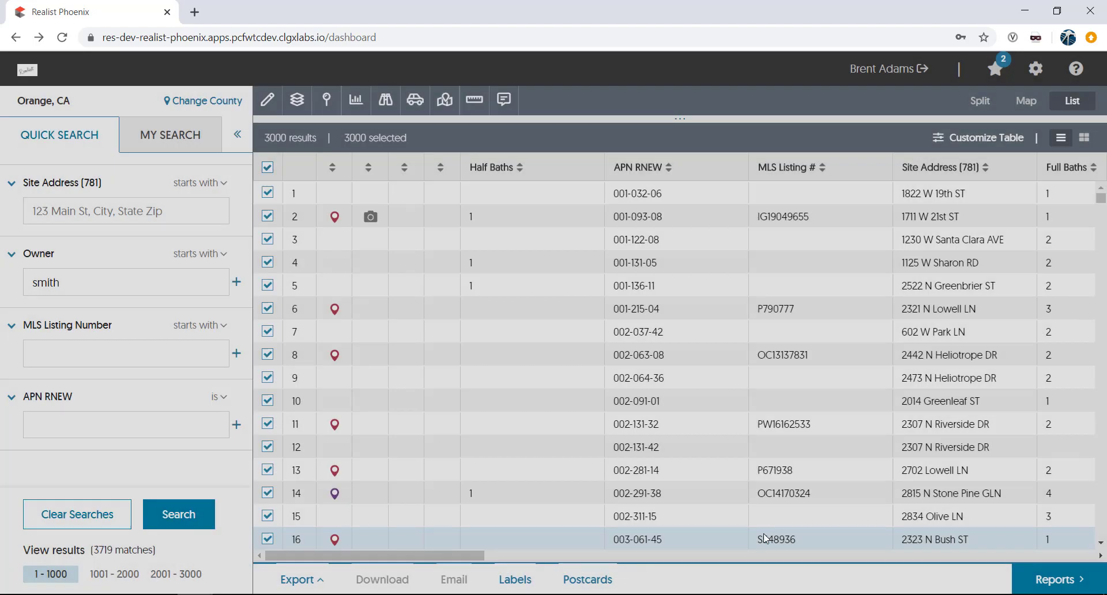
click(296, 579)
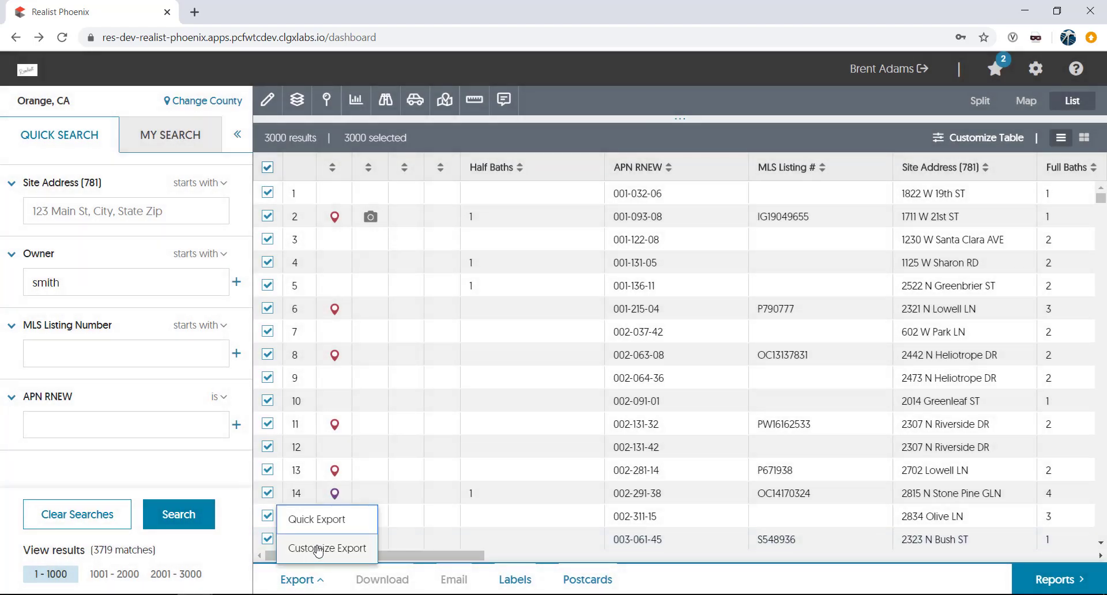
click(317, 546)
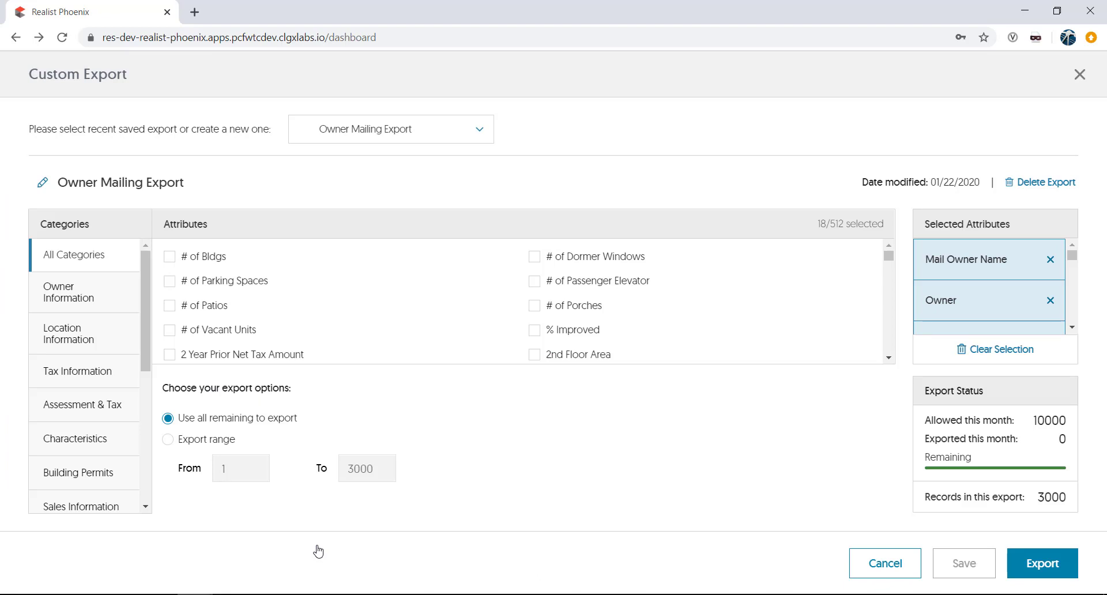
click(885, 564)
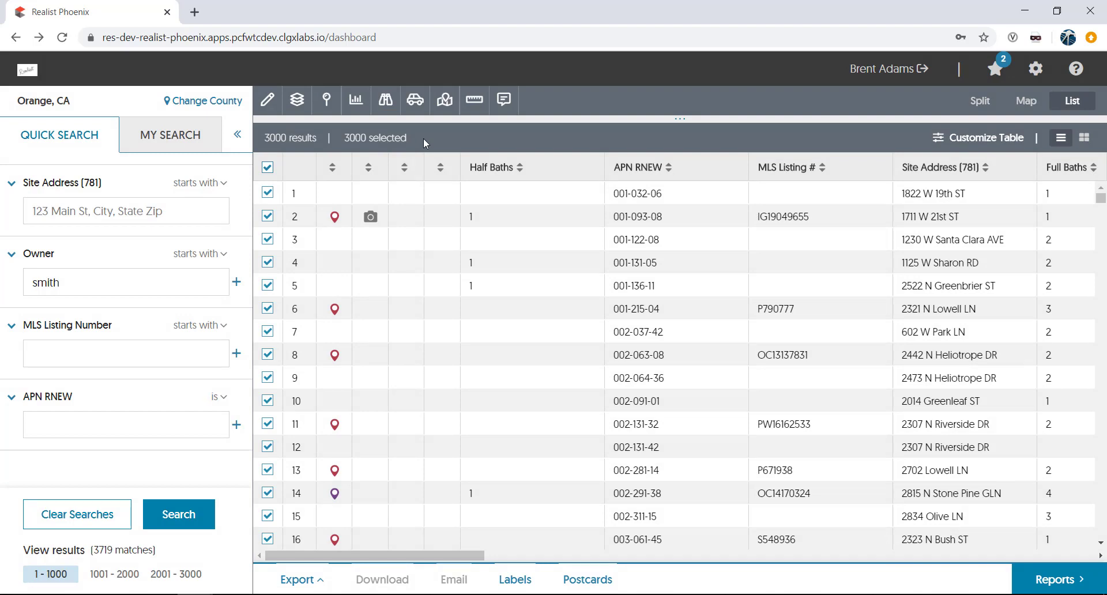
Step: Deselect all 3000 records, check only rows 1–5, and view then cancel the Download options
click(268, 168)
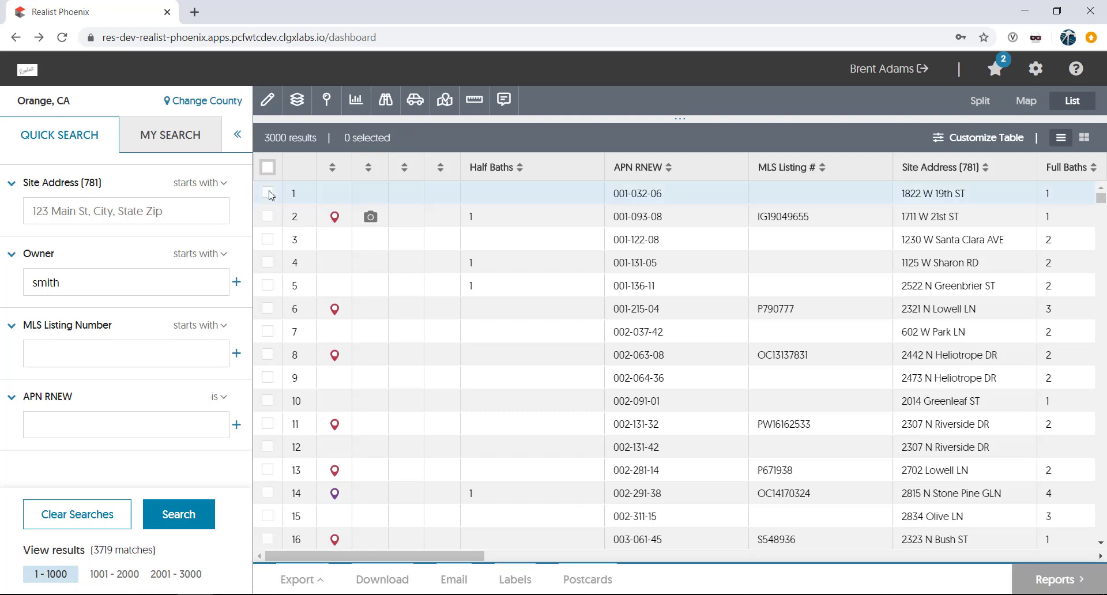
click(267, 193)
click(268, 216)
click(268, 239)
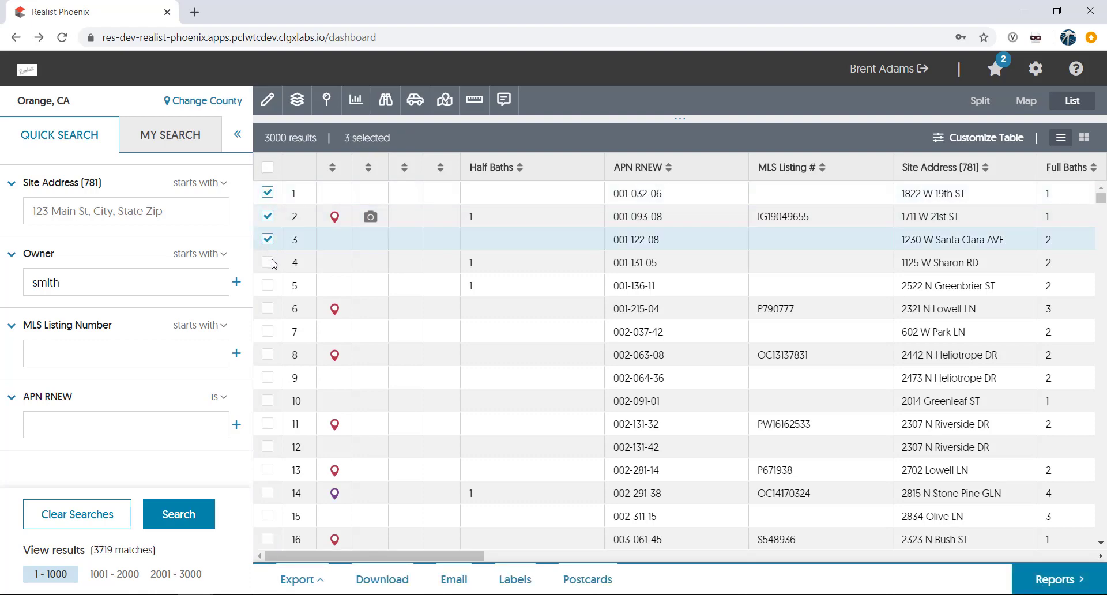
click(268, 262)
click(267, 285)
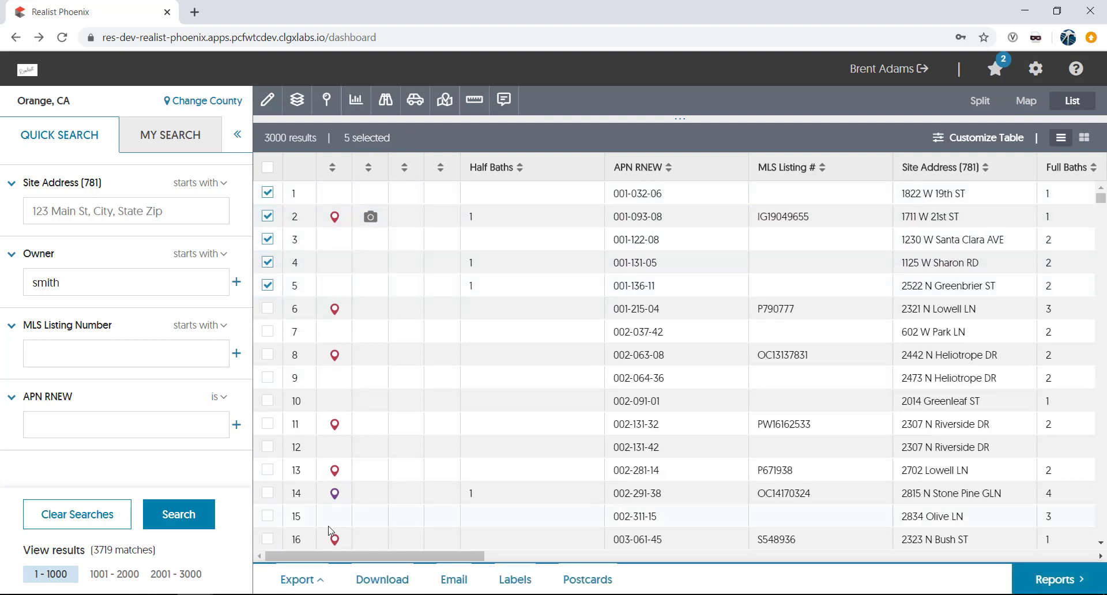
click(370, 583)
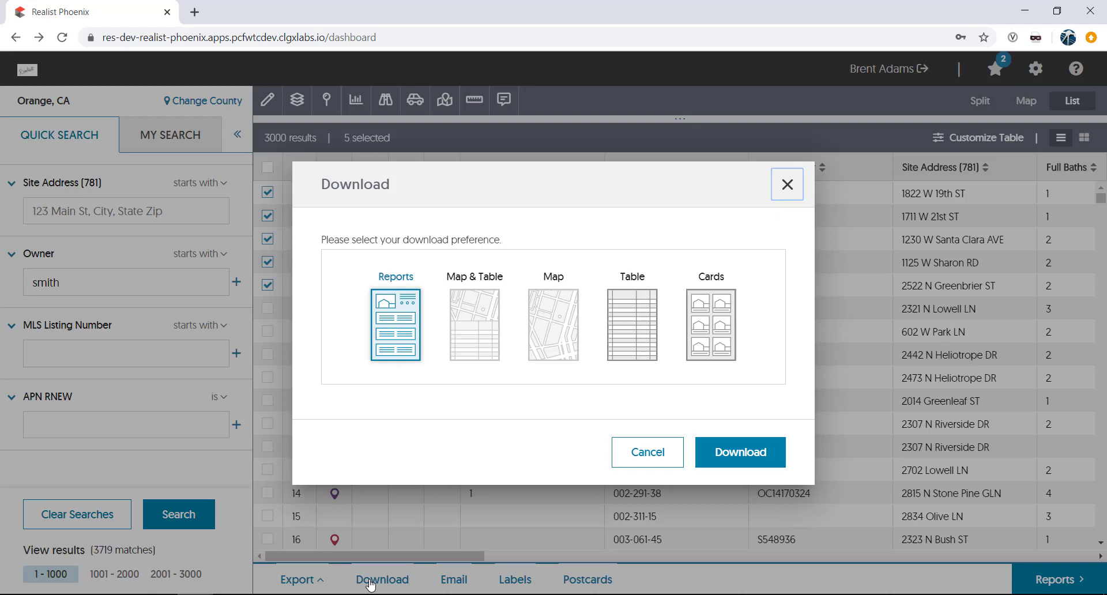
click(645, 453)
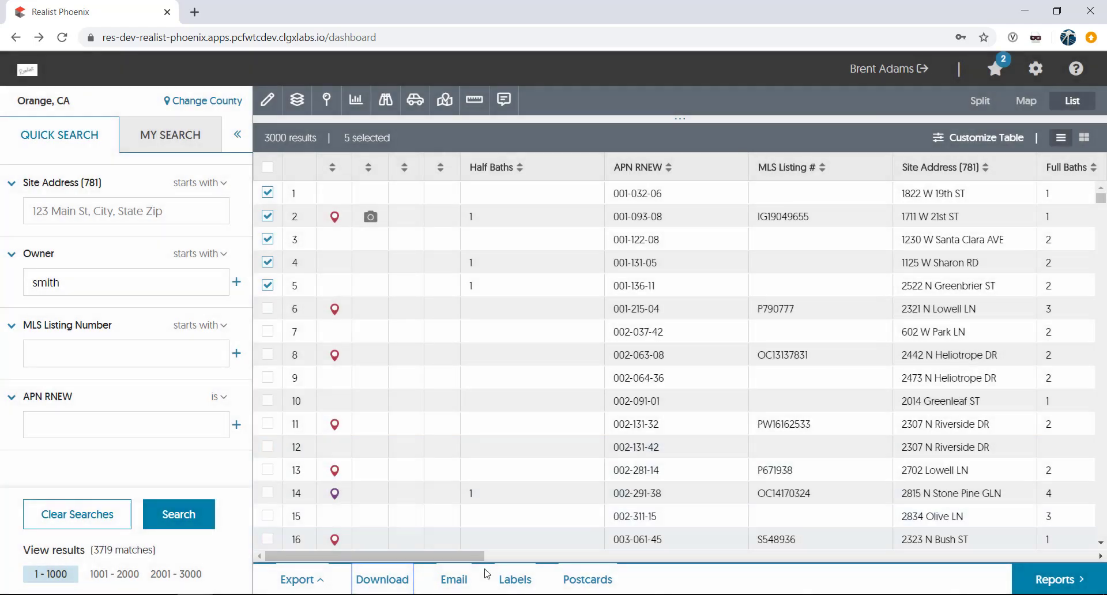
Step: Review the Email form for the five records, close it, and bring up the Labels options
click(461, 583)
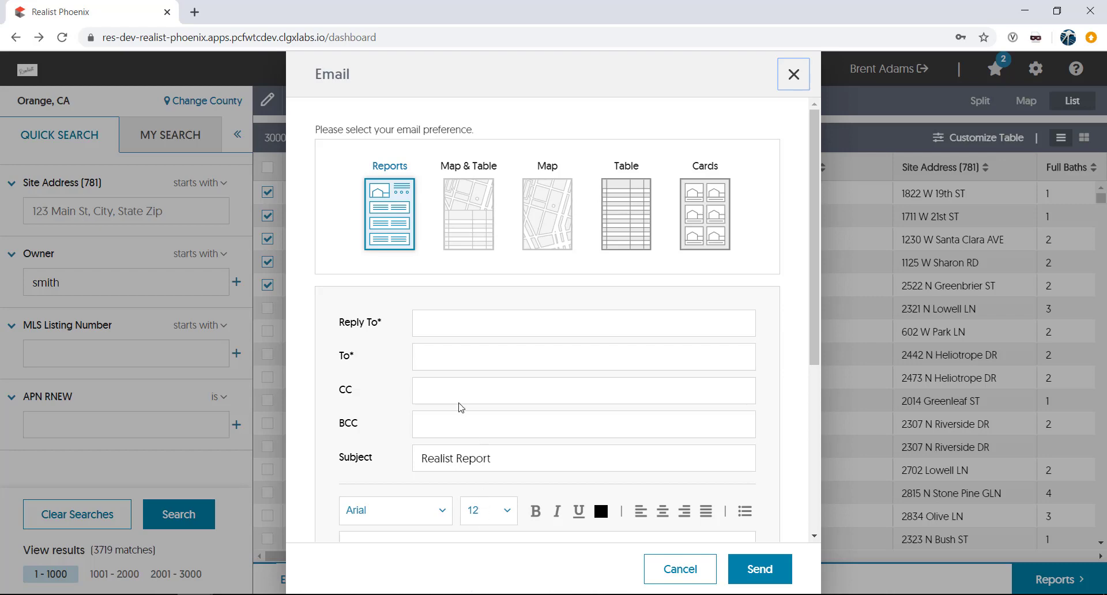
scroll(382, 372, down, 5)
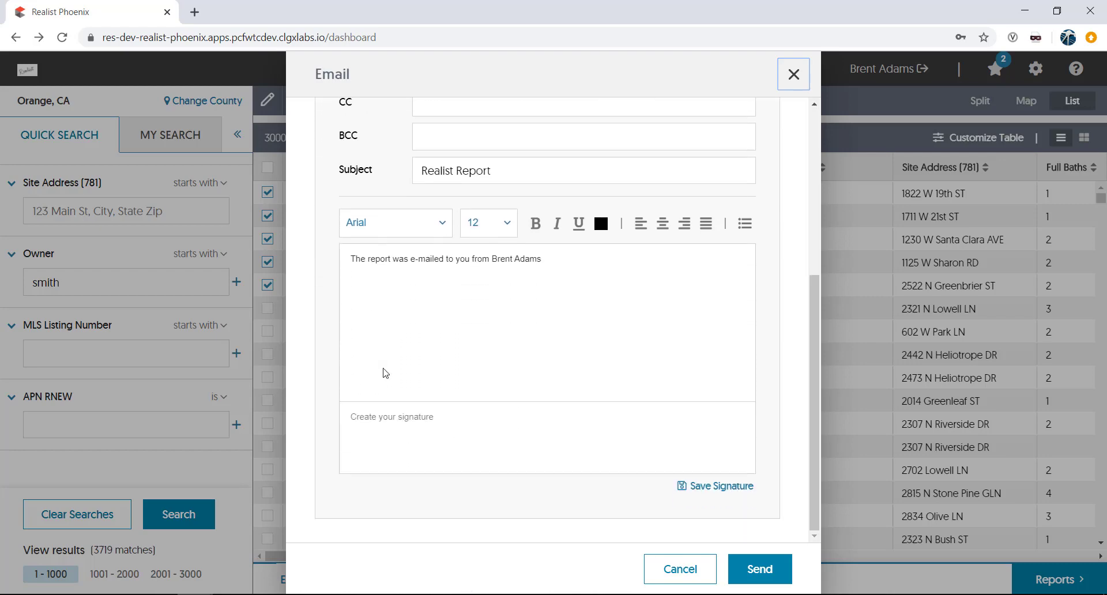
click(680, 569)
click(515, 580)
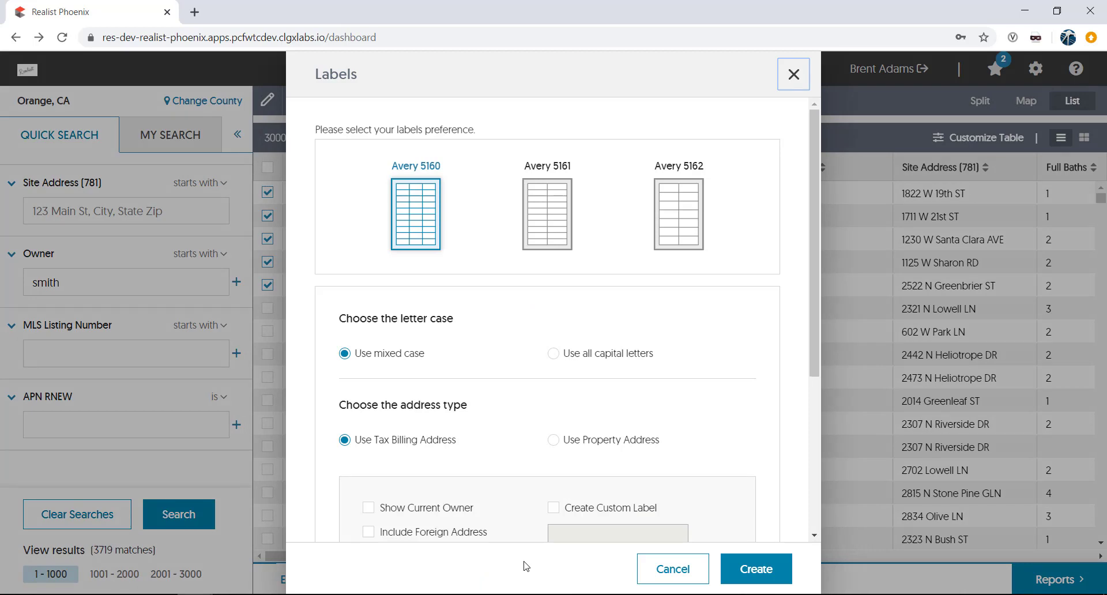
Step: Cancel the Labels dialog, then open and cancel the Postcards dialog, keeping the five selected properties
scroll(504, 394, down, 5)
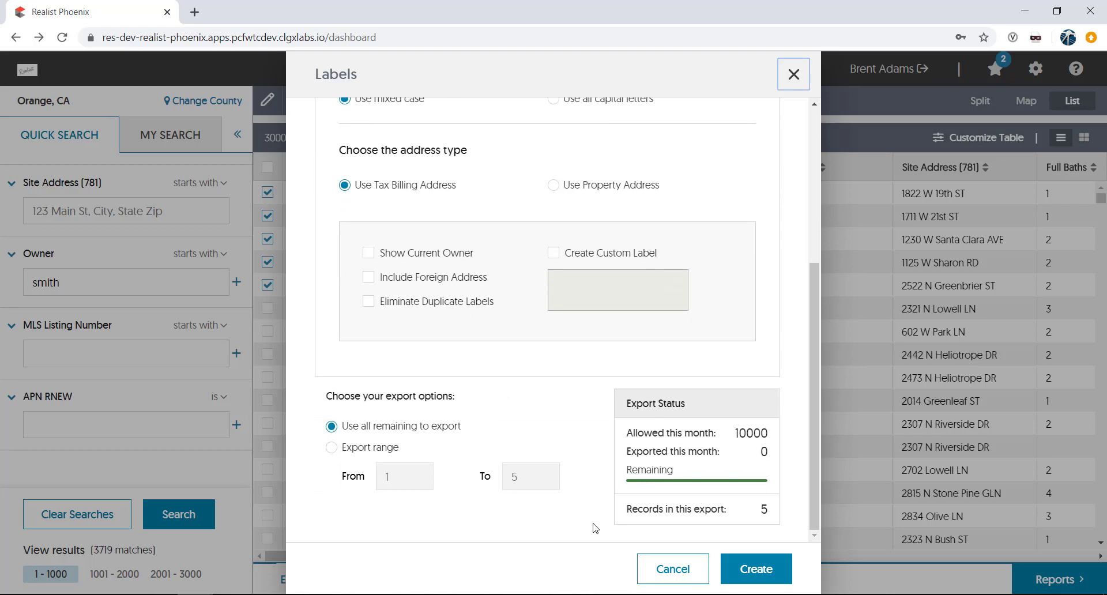
click(670, 569)
click(591, 584)
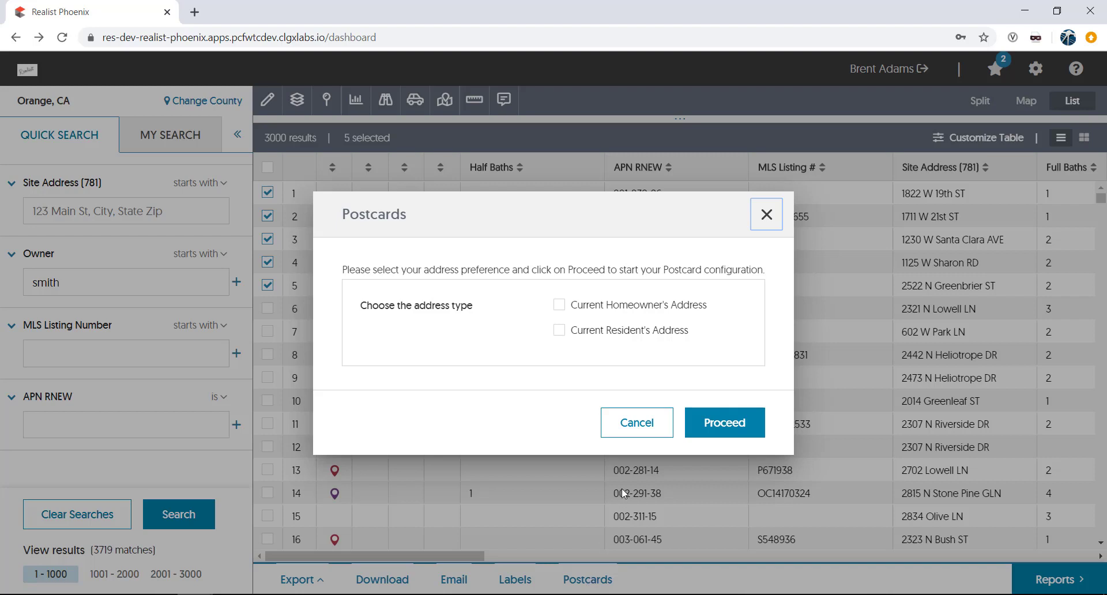
click(639, 425)
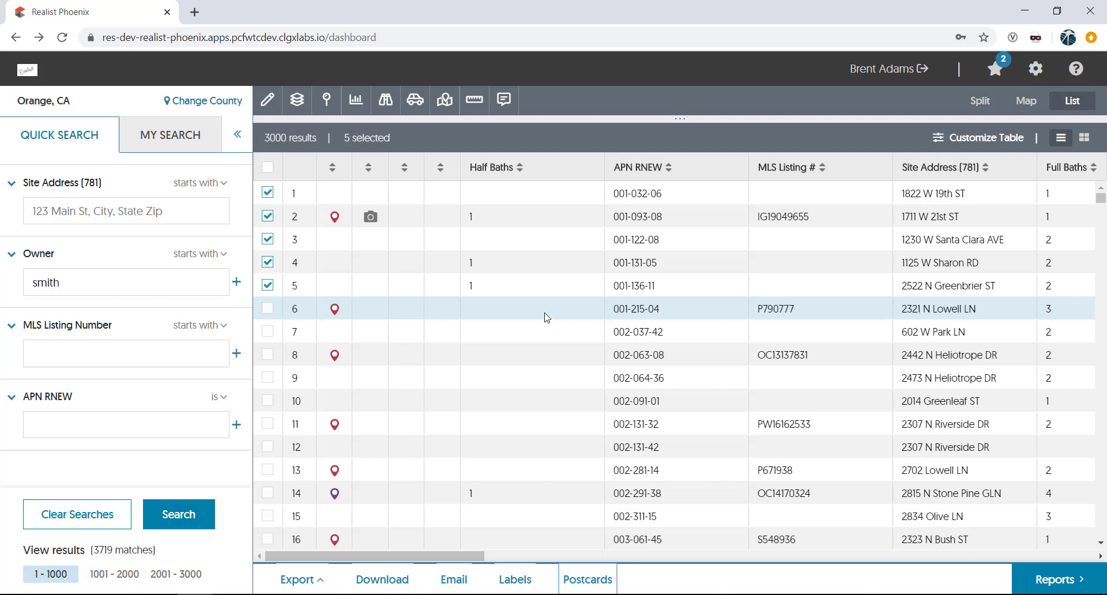